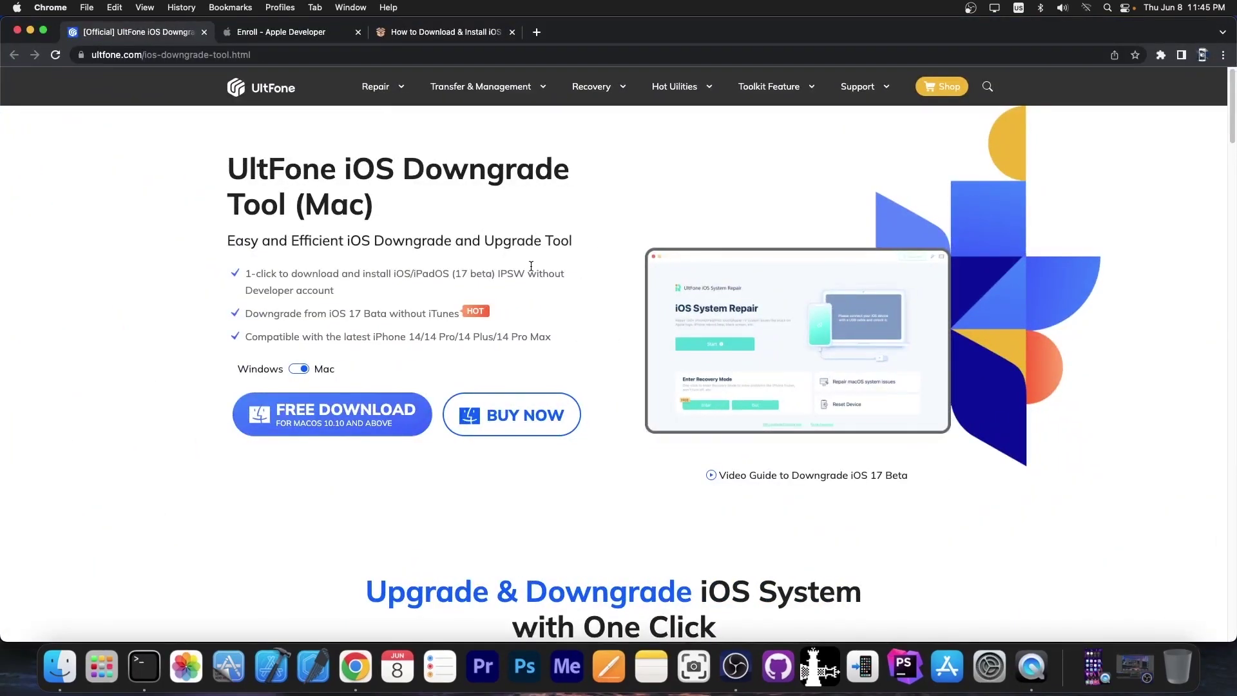
# Step: Toggle the UltFone download platform back to Mac (macOS 10.10+) and browse the feature sections
pyautogui.click(300, 369)
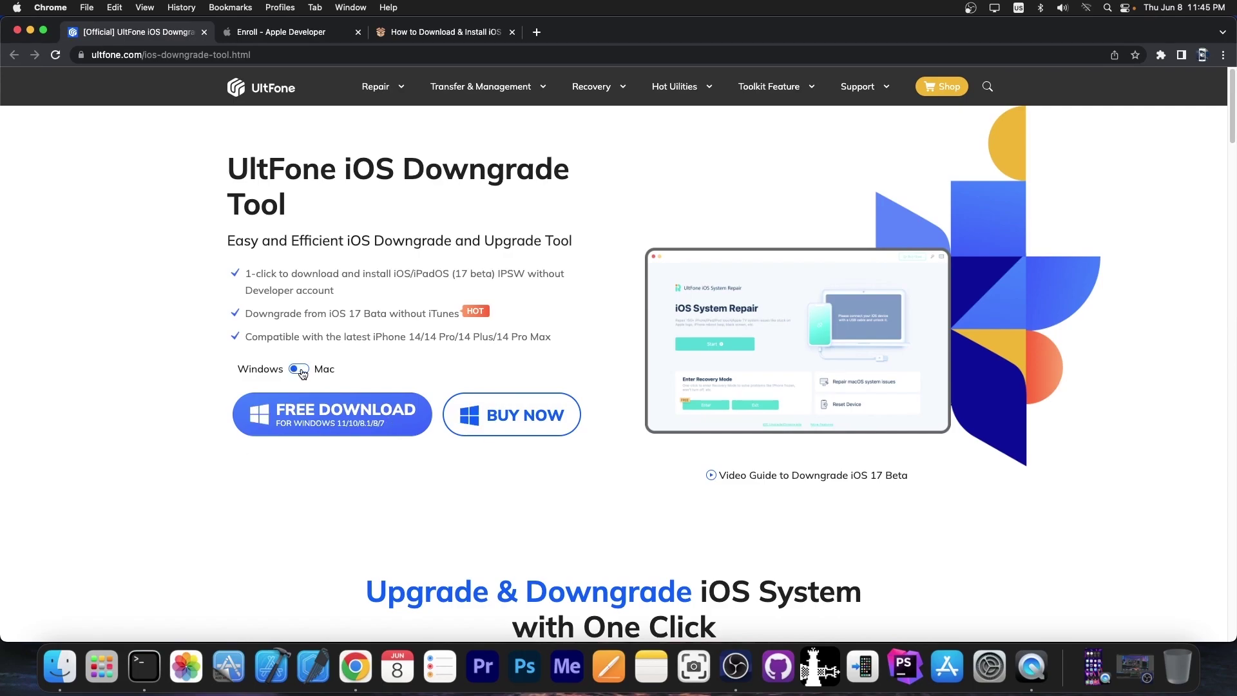
pyautogui.click(300, 369)
pyautogui.click(300, 369)
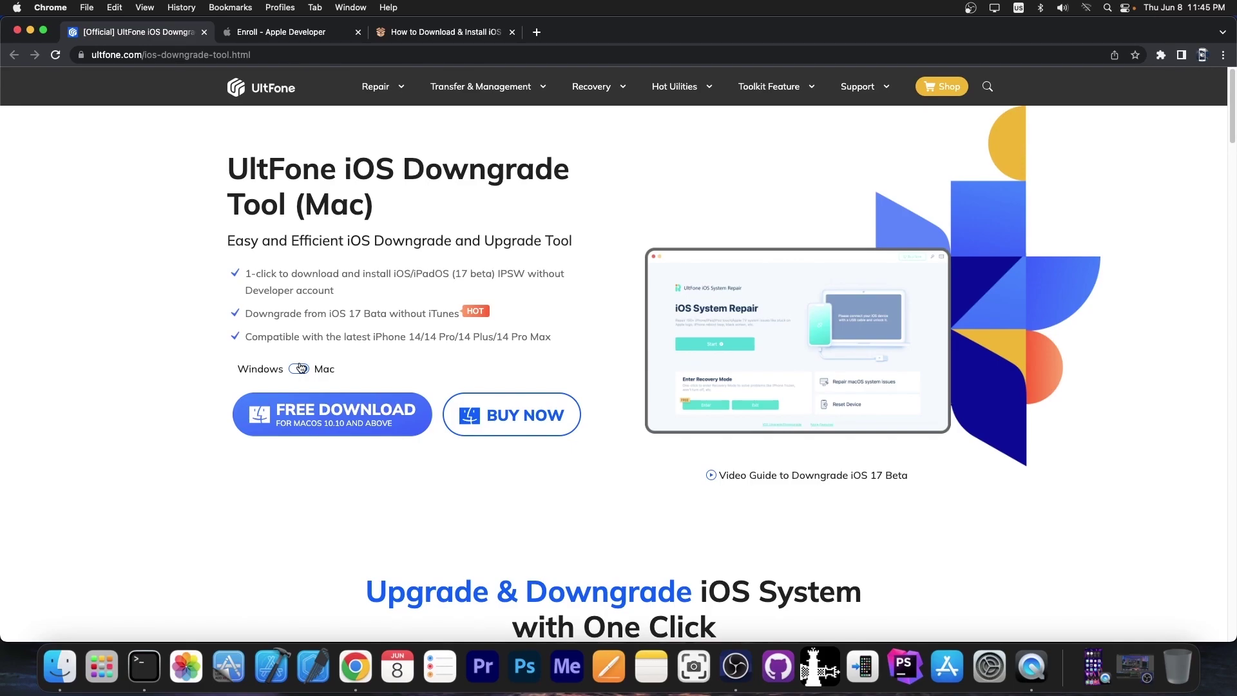
pyautogui.scroll(-8, 279, 358)
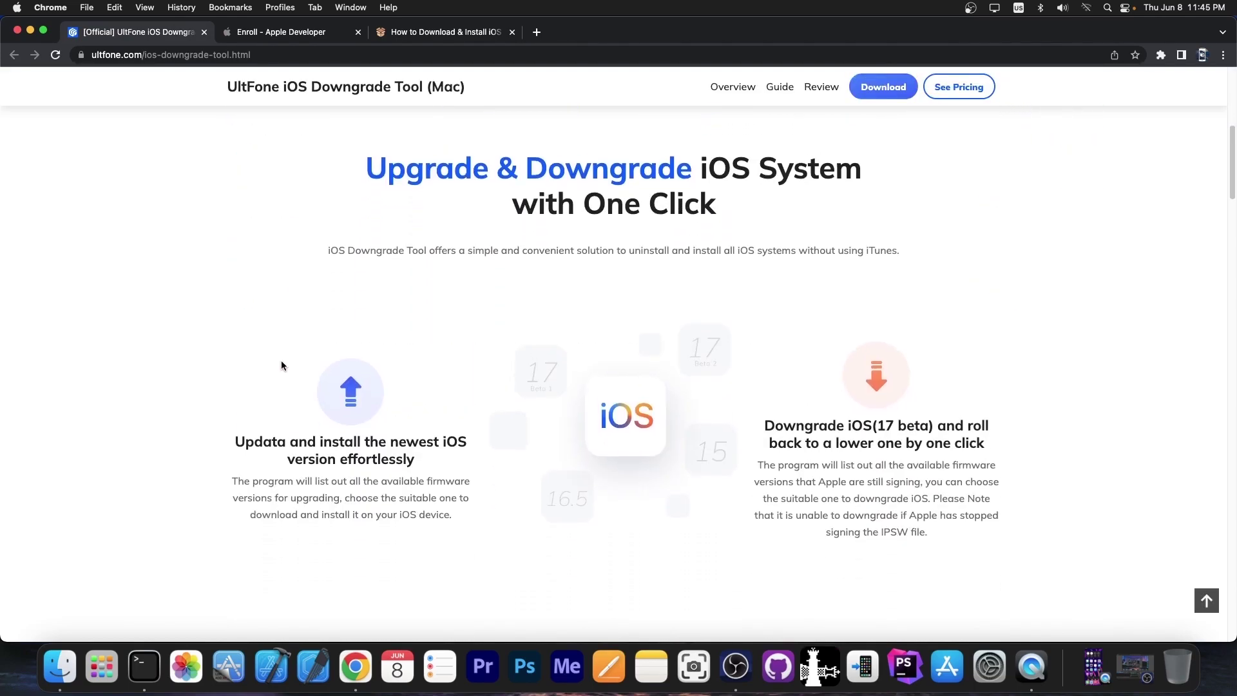
pyautogui.scroll(-5, 281, 365)
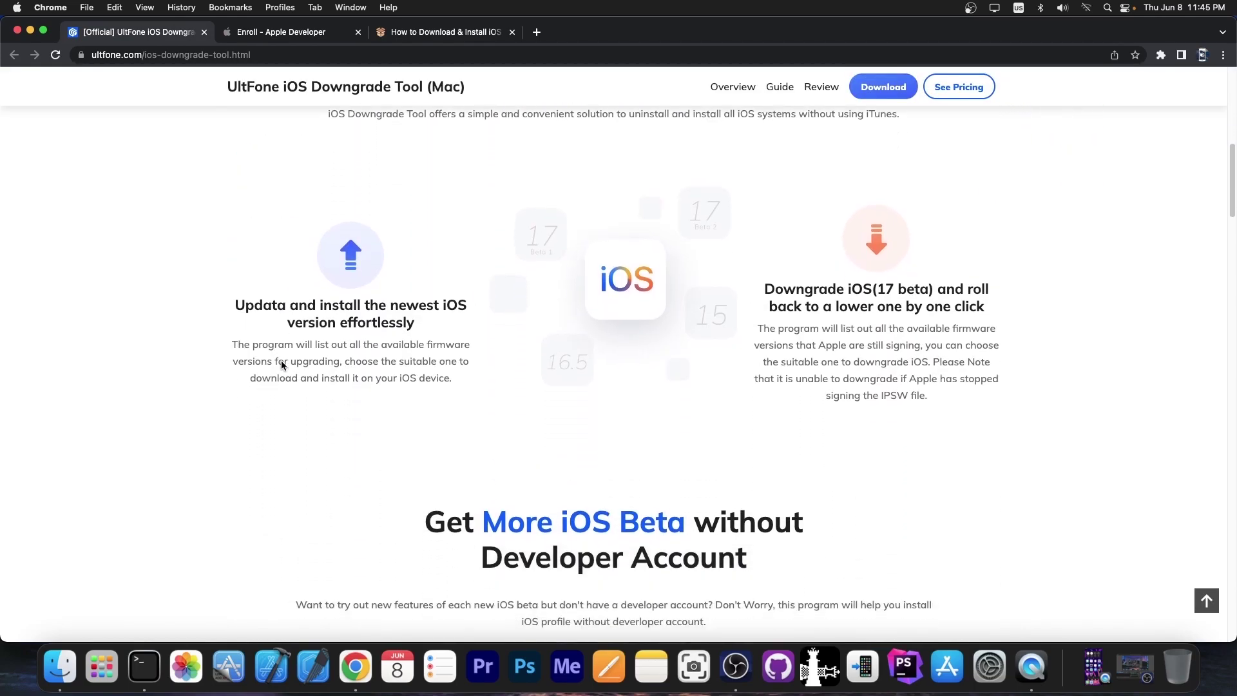
pyautogui.scroll(-5, 423, 425)
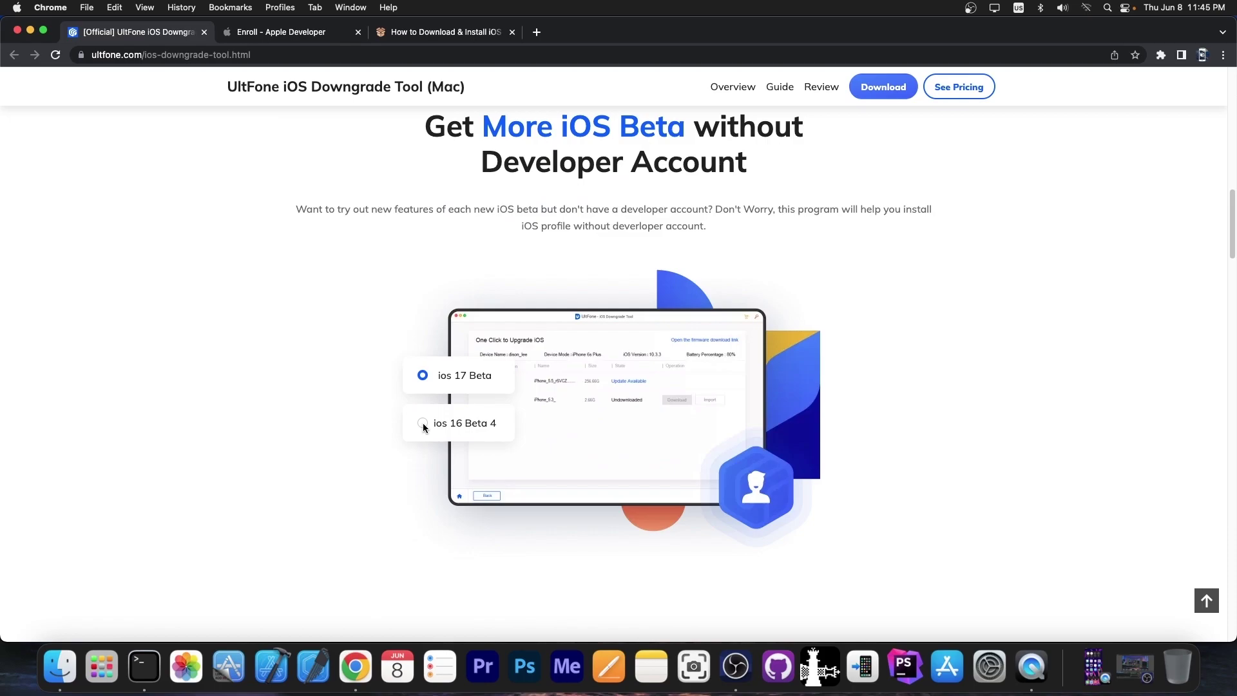
pyautogui.scroll(-5, 422, 428)
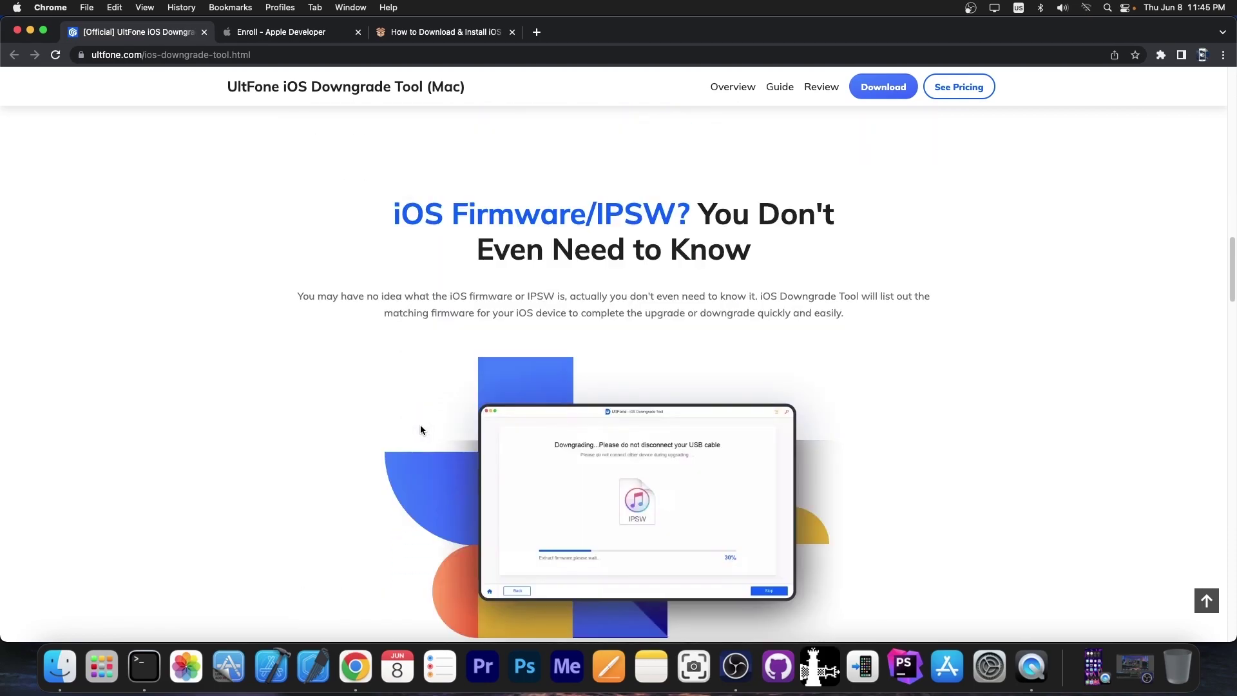
pyautogui.scroll(-10, 413, 431)
pyautogui.scroll(15, 413, 432)
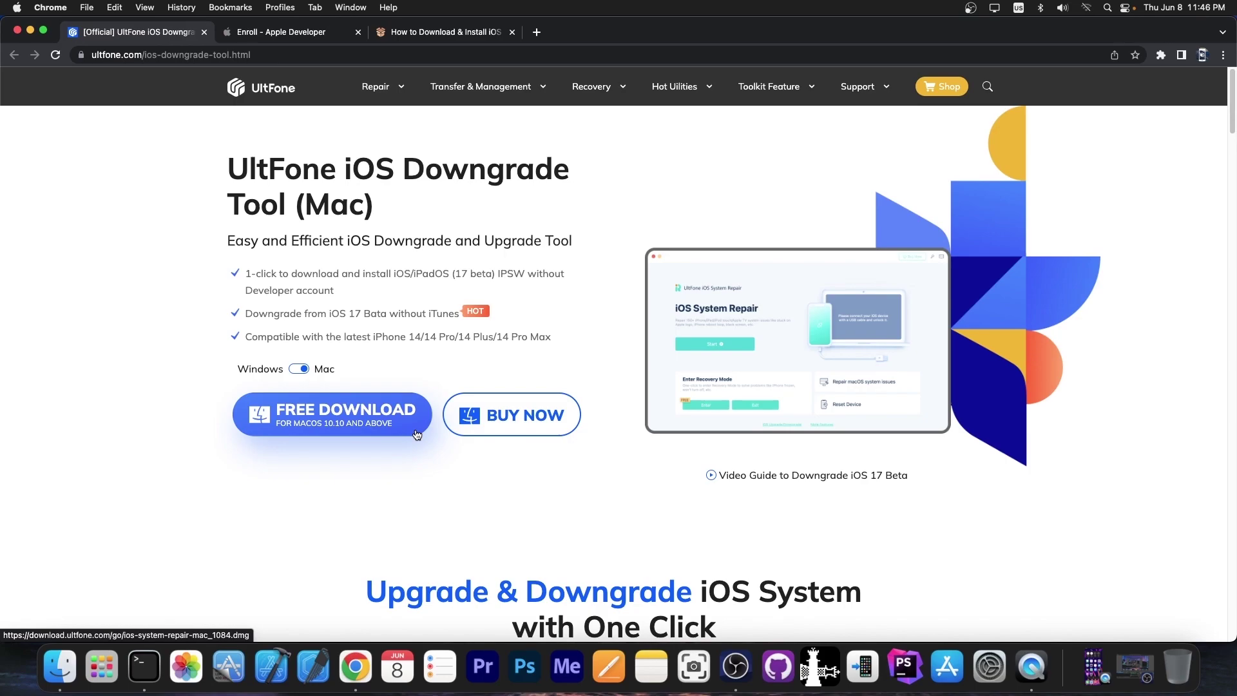
pyautogui.scroll(-5, 416, 436)
pyautogui.scroll(-18, 415, 438)
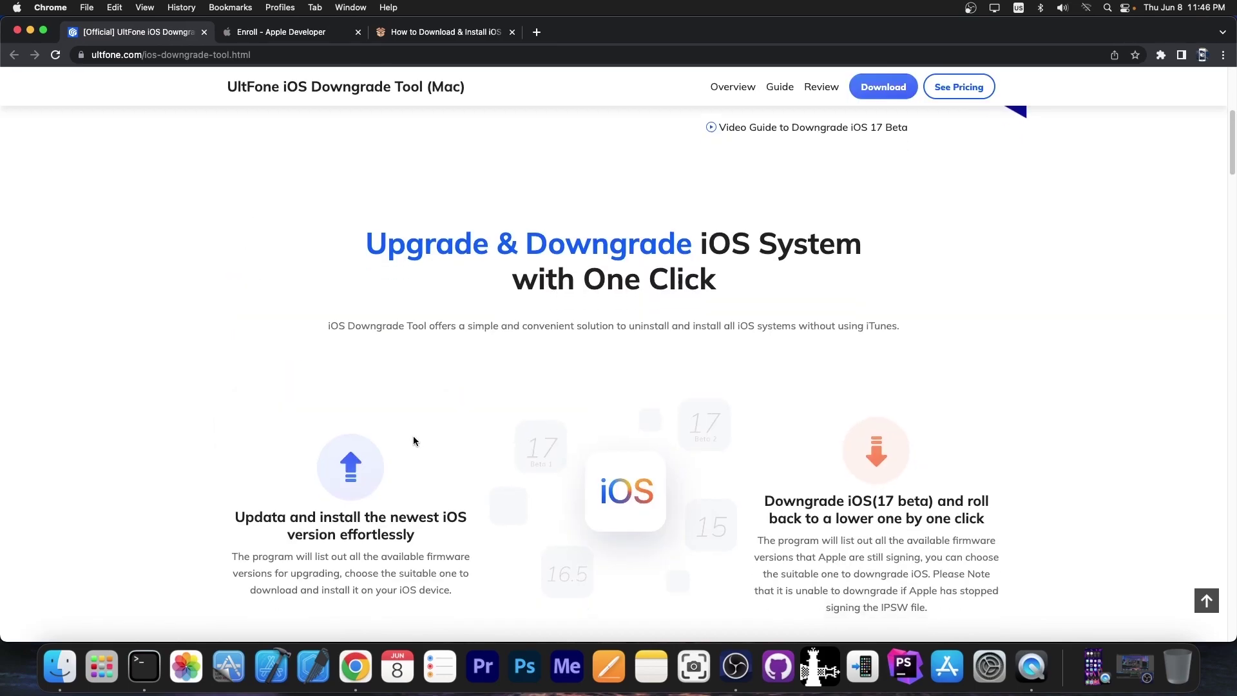
pyautogui.scroll(-7, 406, 459)
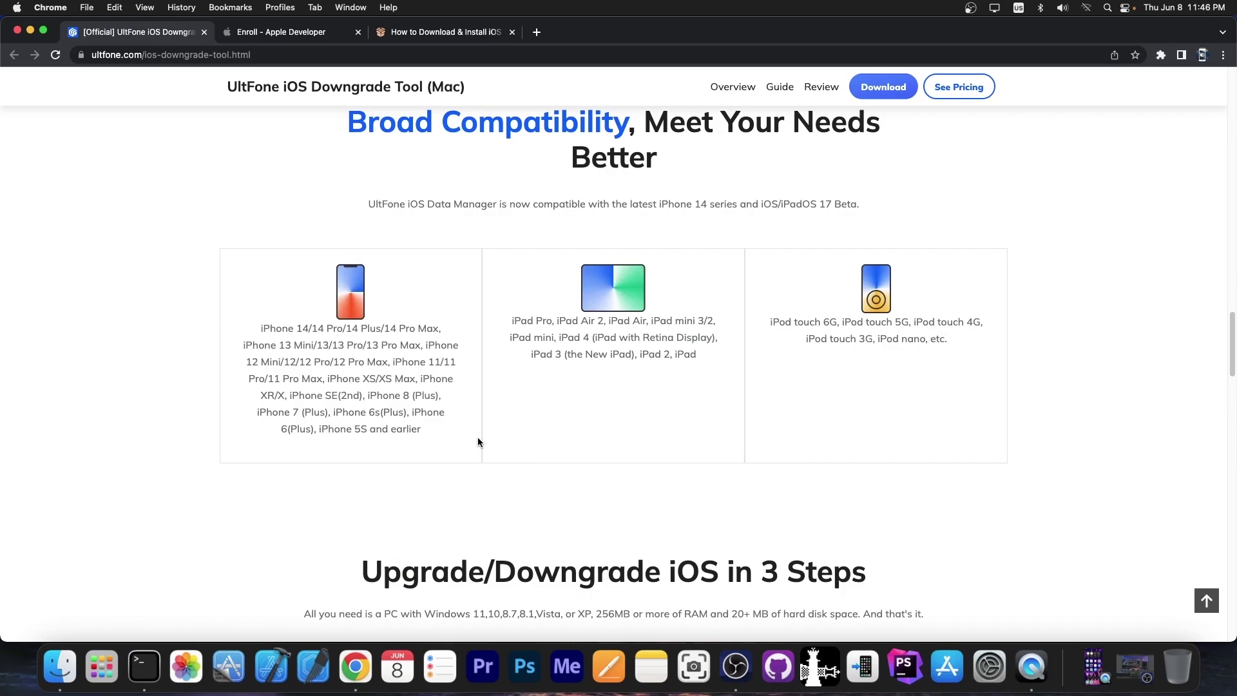
pyautogui.scroll(-6, 478, 442)
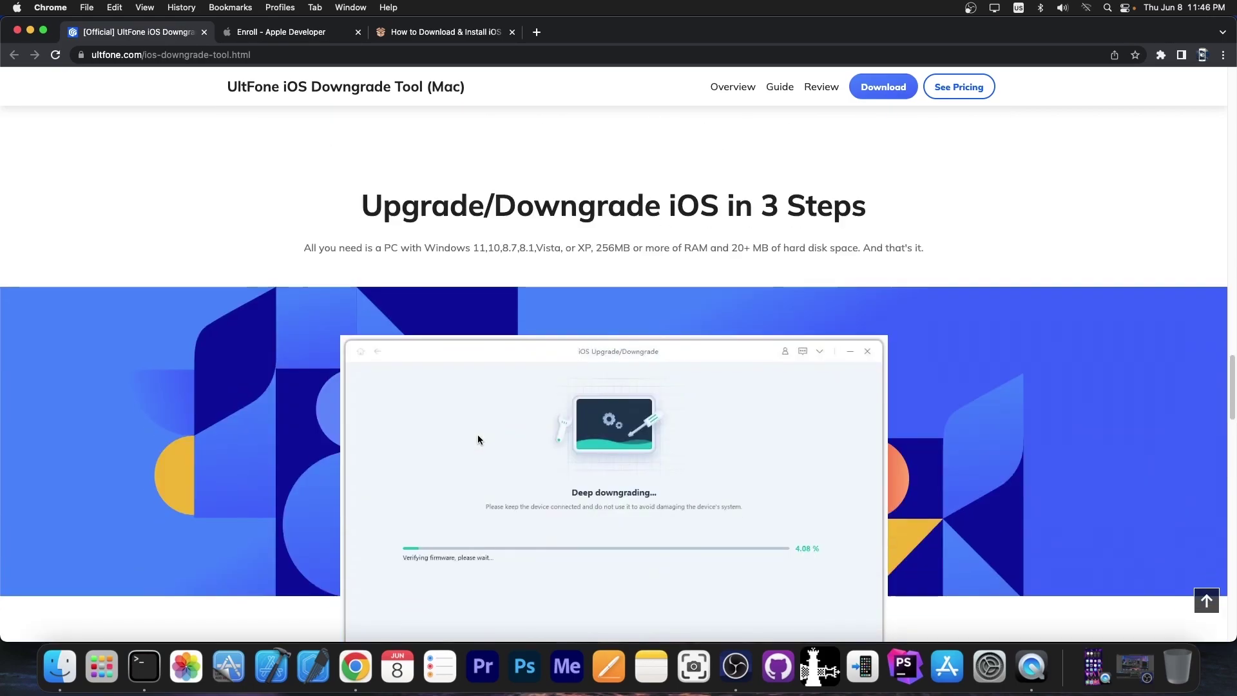
pyautogui.scroll(-2, 478, 433)
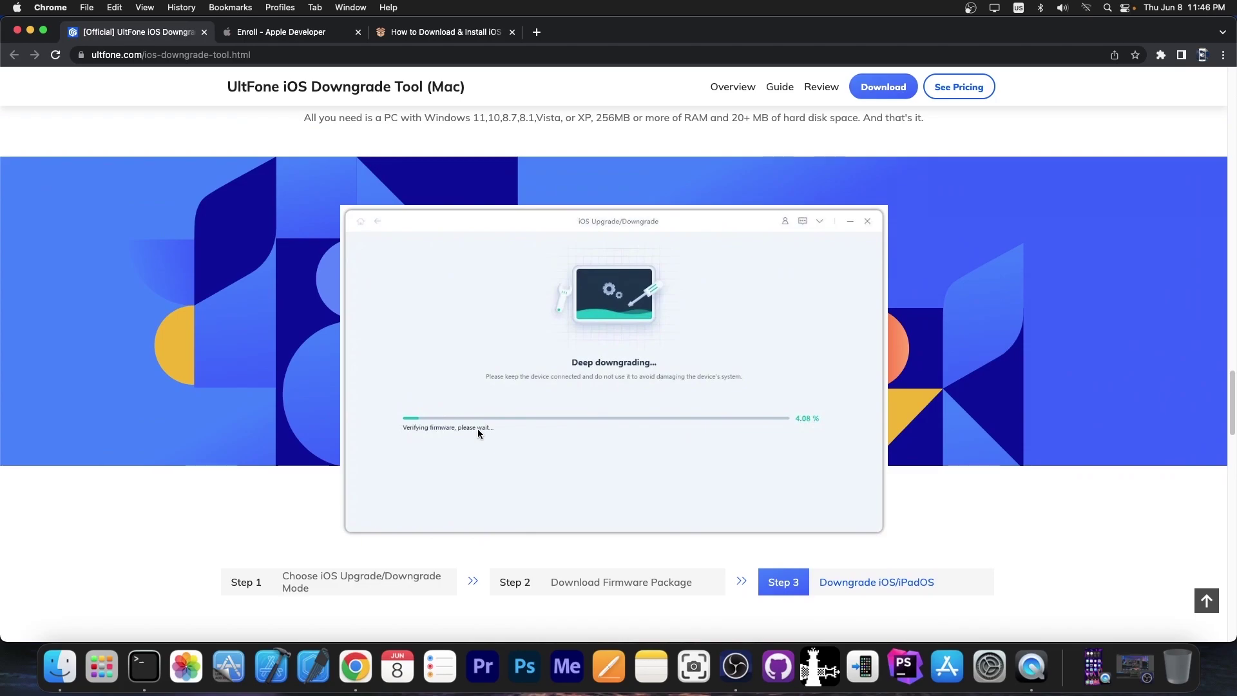
pyautogui.scroll(-5, 462, 420)
pyautogui.scroll(2, 463, 420)
pyautogui.scroll(4, 464, 426)
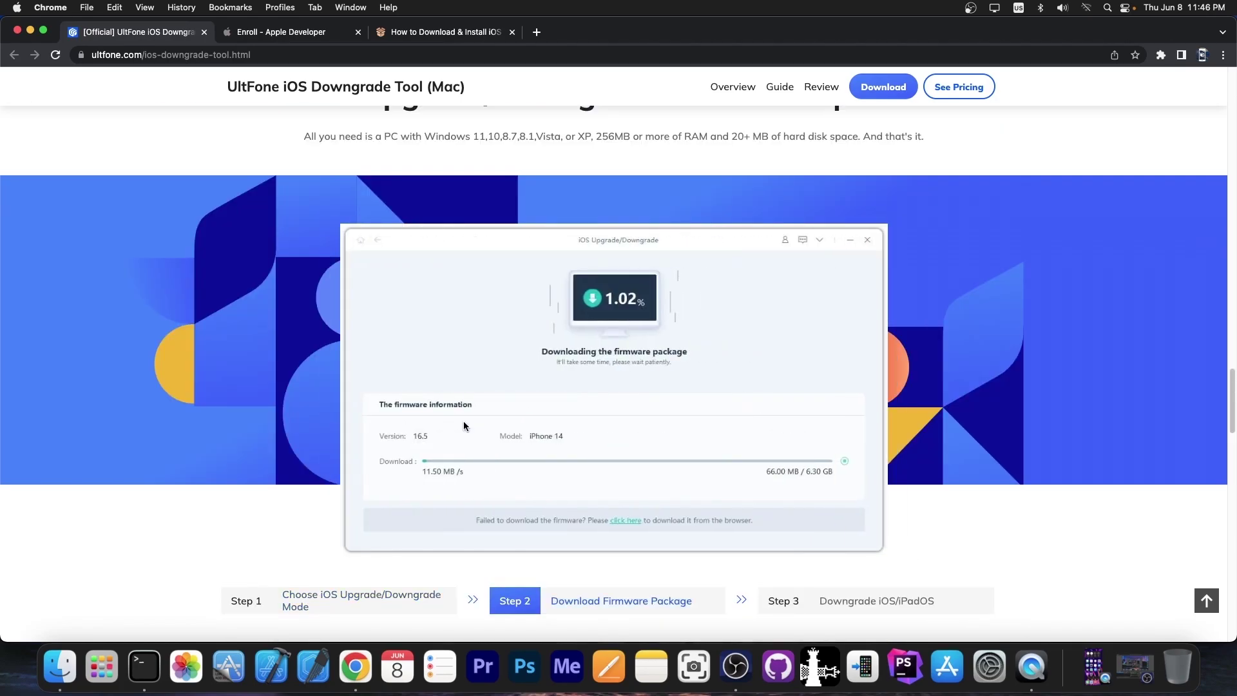
pyautogui.scroll(20, 456, 409)
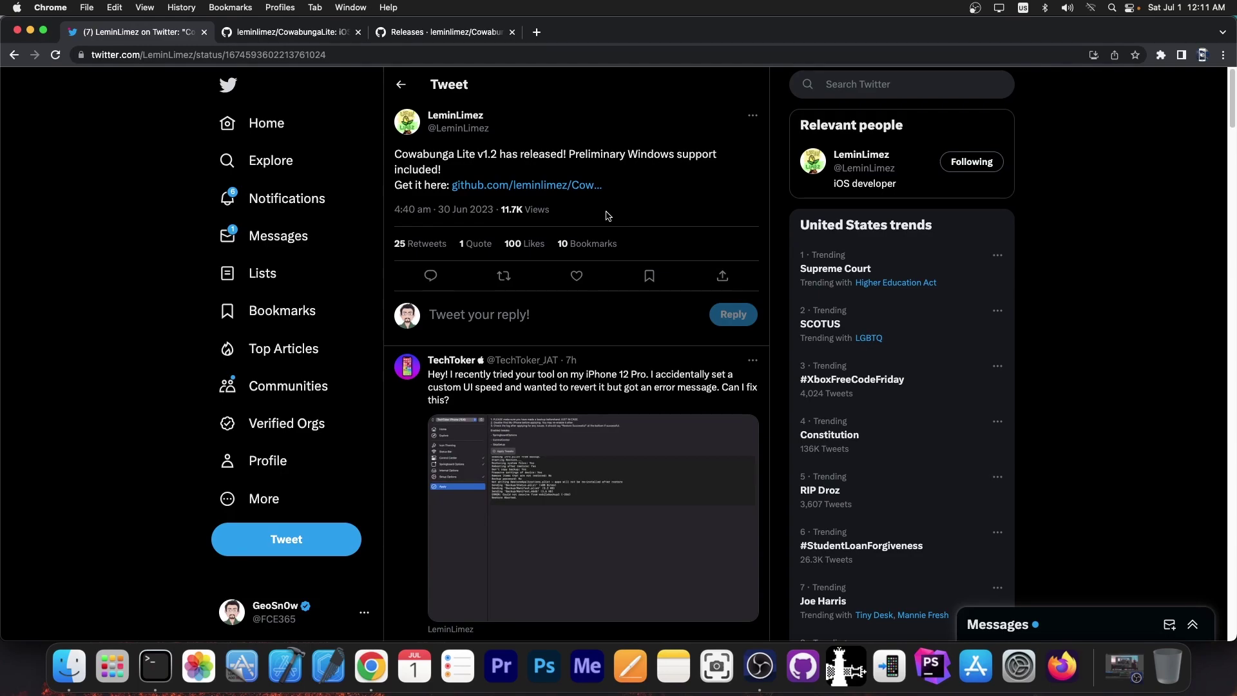
# Step: Open the CowabungaLite repository tab and scroll to the README's Requirements and Installing notes
pyautogui.click(290, 31)
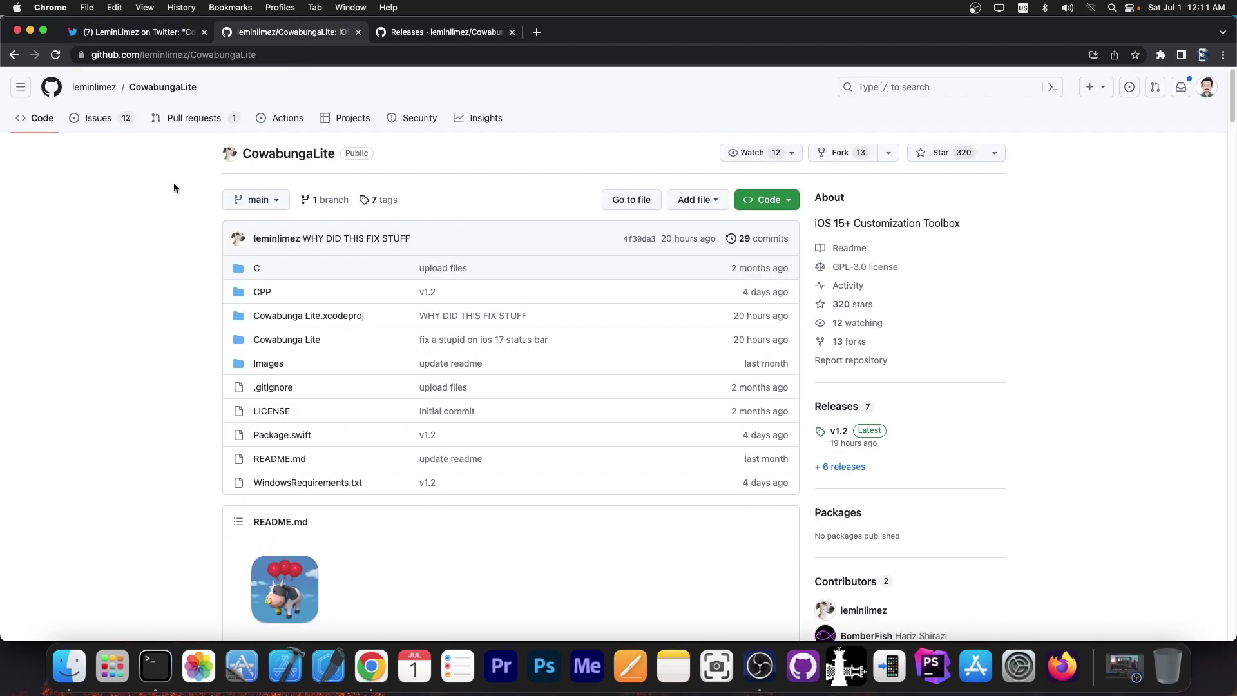
pyautogui.scroll(-10, 171, 188)
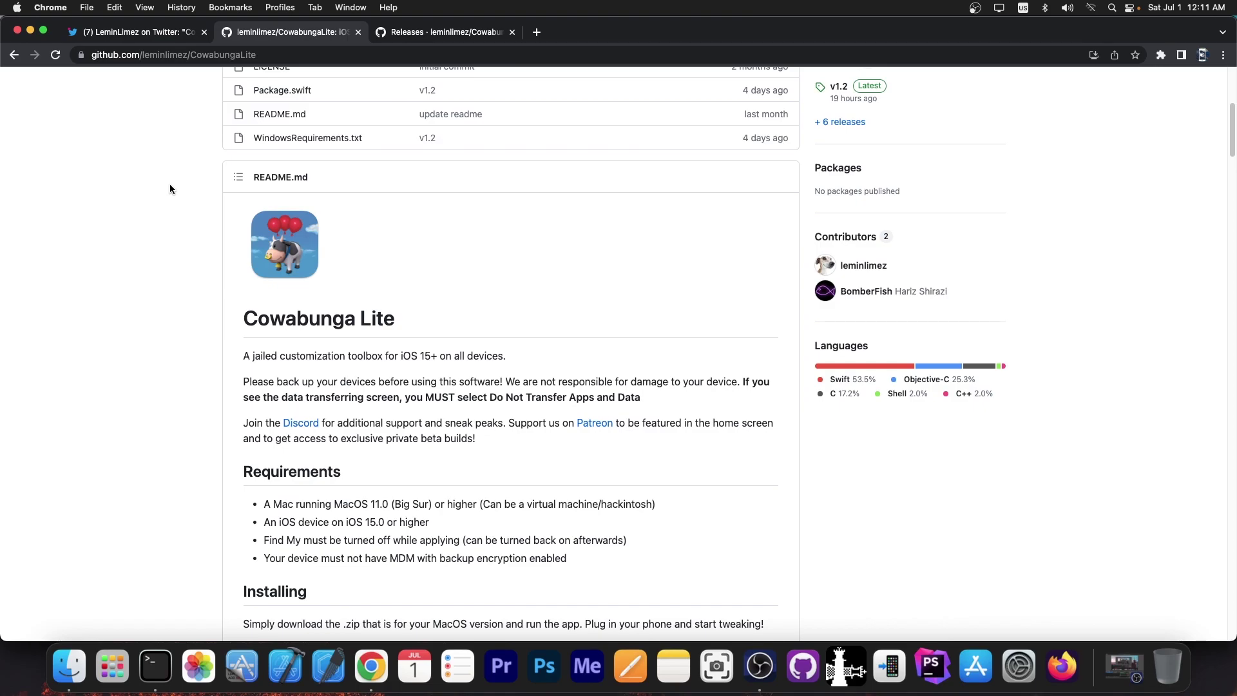
pyautogui.scroll(-5, 332, 225)
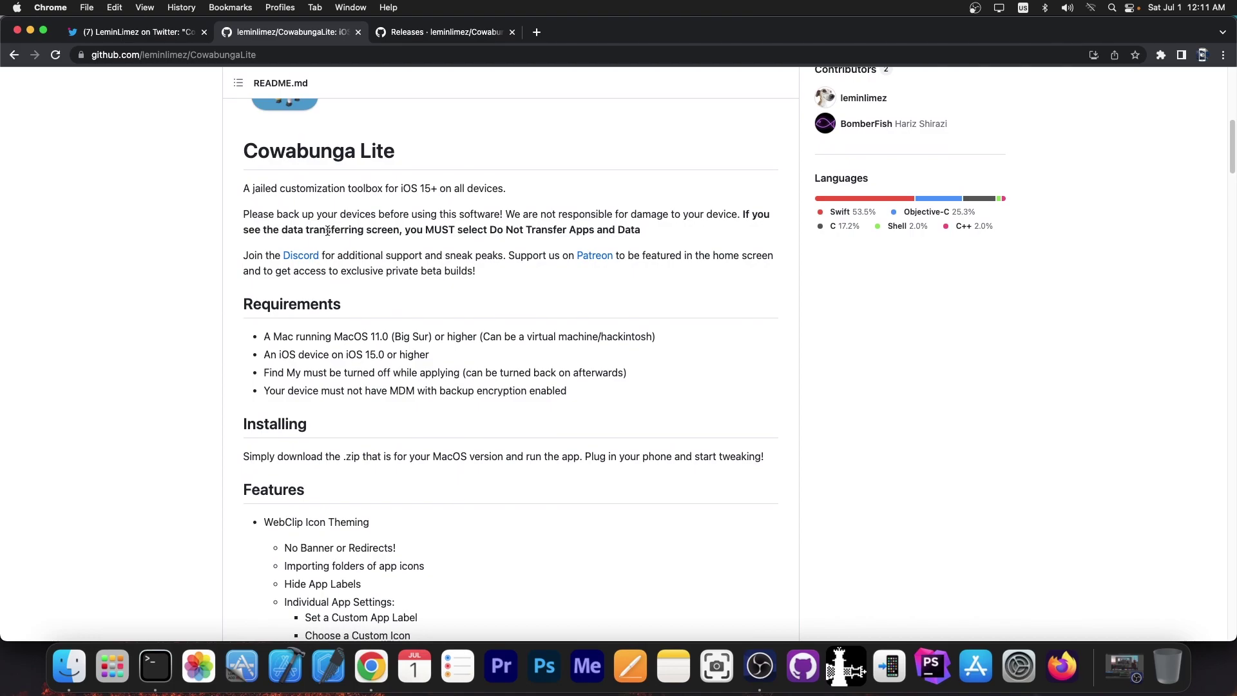
pyautogui.scroll(-2, 315, 213)
pyautogui.scroll(-5, 292, 206)
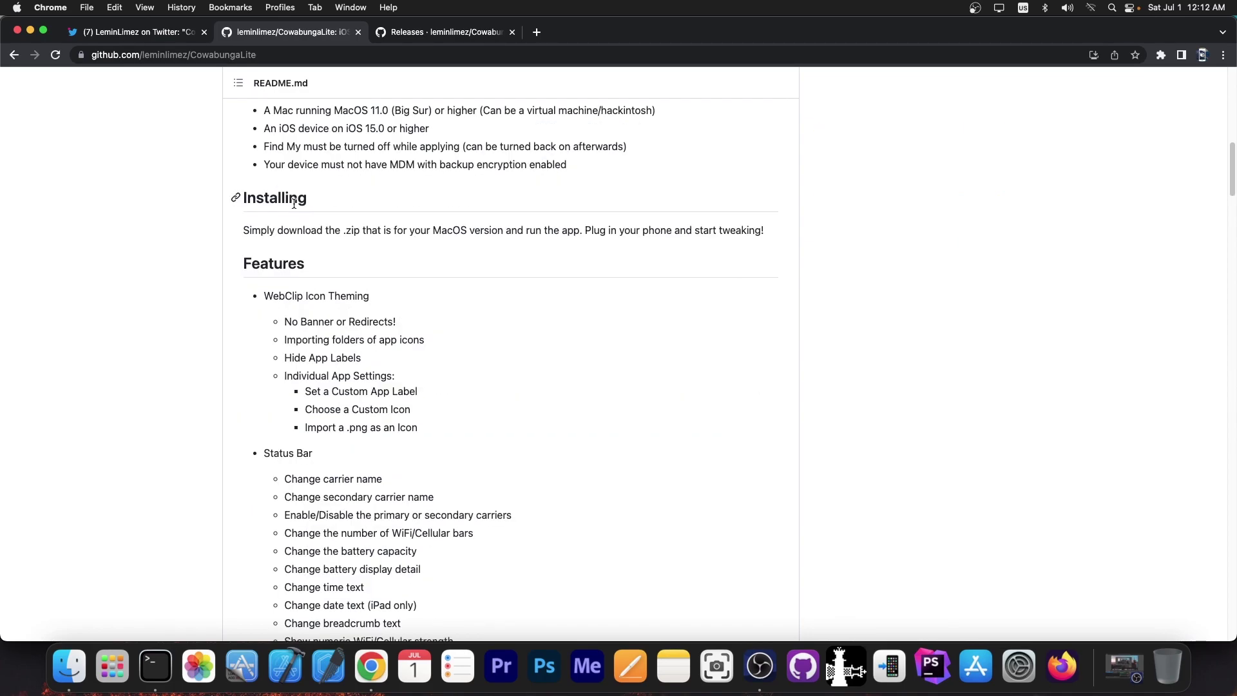
pyautogui.scroll(-8, 294, 204)
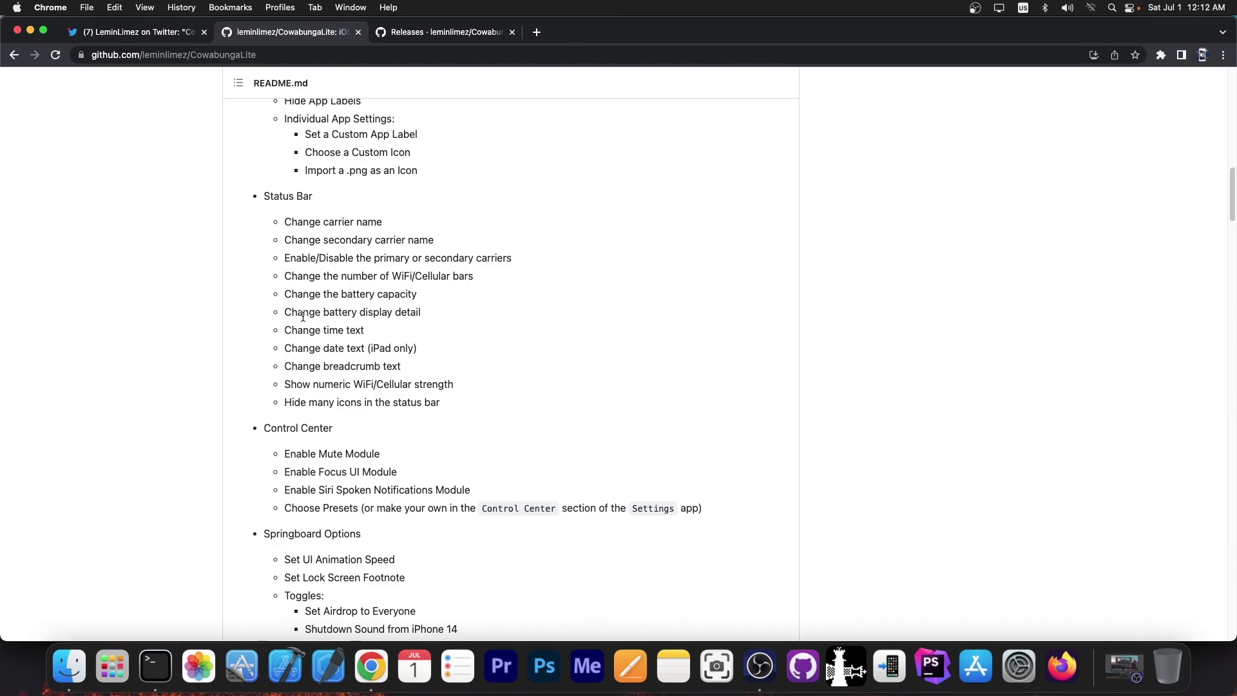
pyautogui.scroll(-5, 303, 315)
pyautogui.scroll(-3, 286, 319)
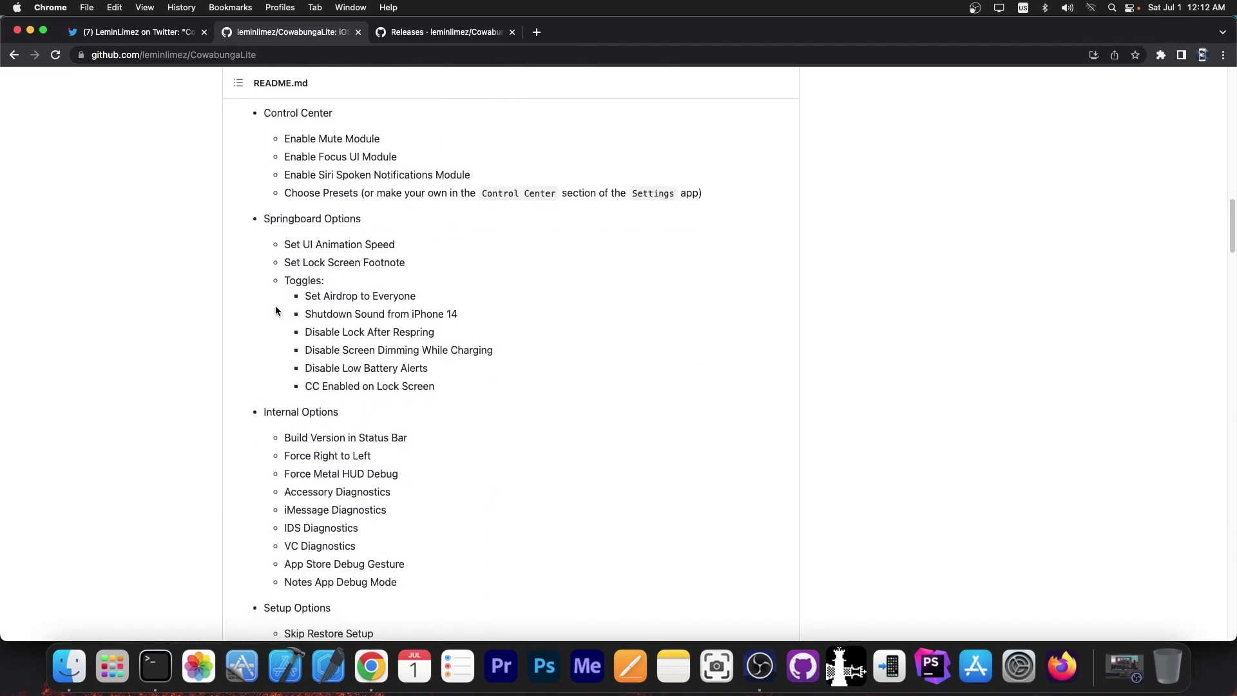
pyautogui.scroll(-4, 275, 311)
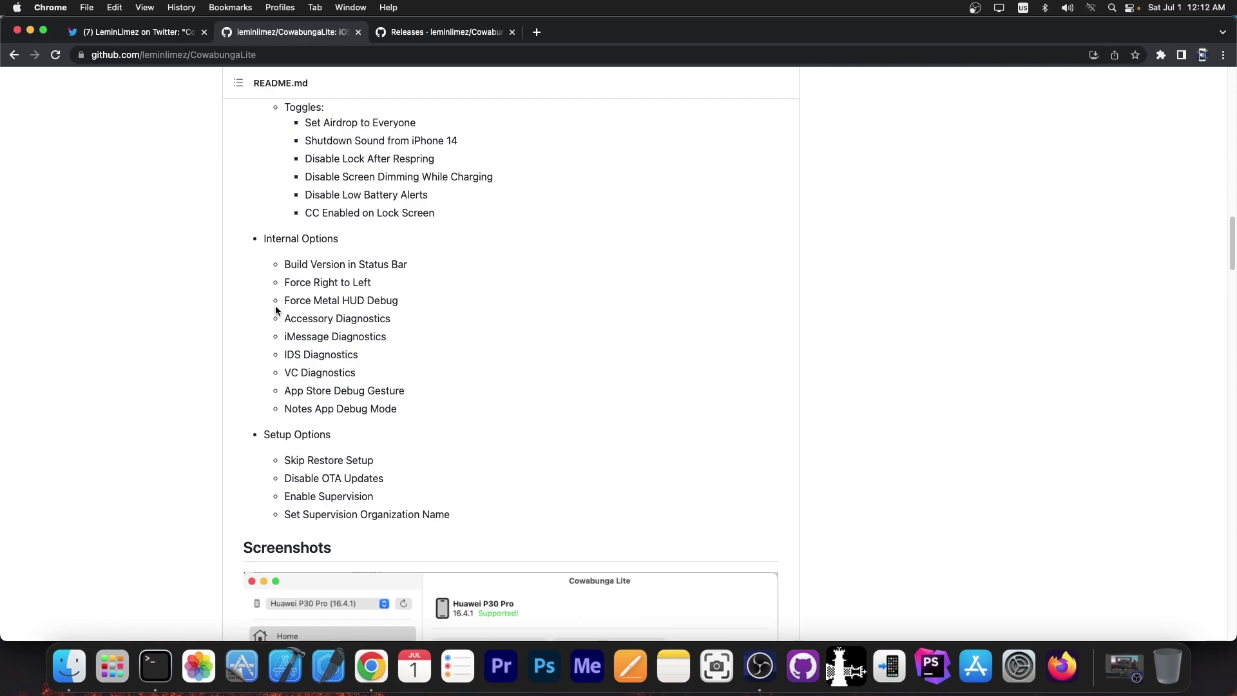
pyautogui.scroll(-2, 275, 311)
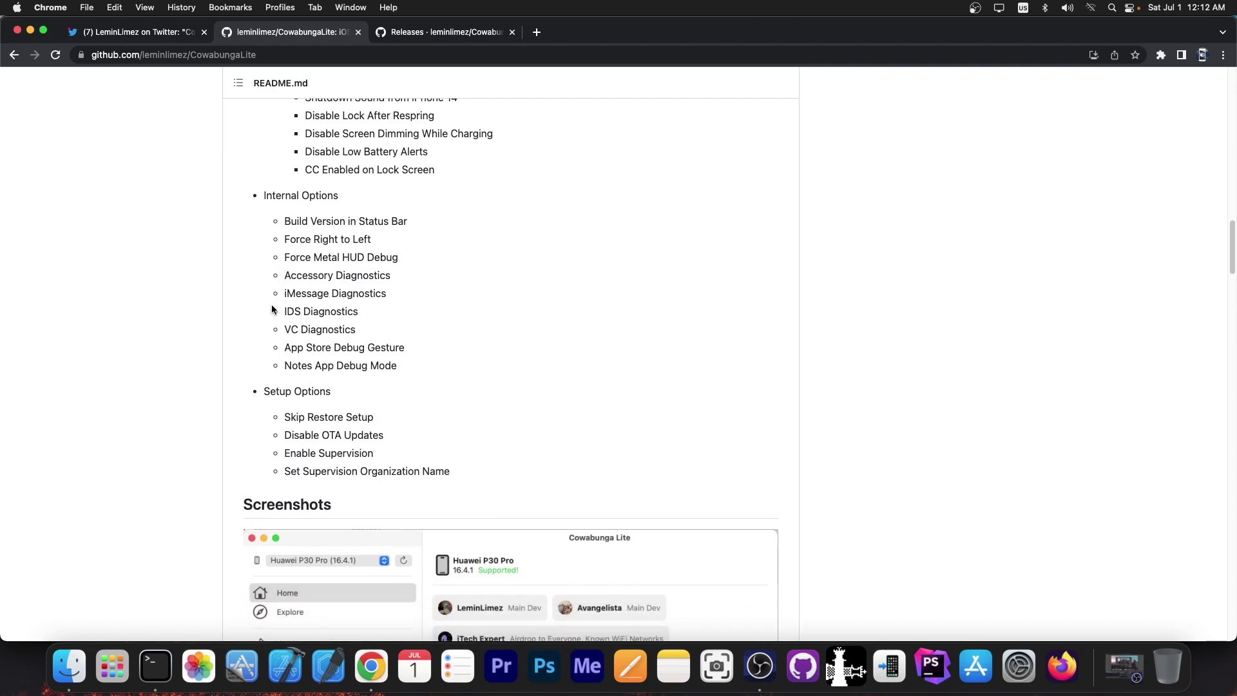
pyautogui.scroll(1, 272, 309)
pyautogui.scroll(4, 272, 309)
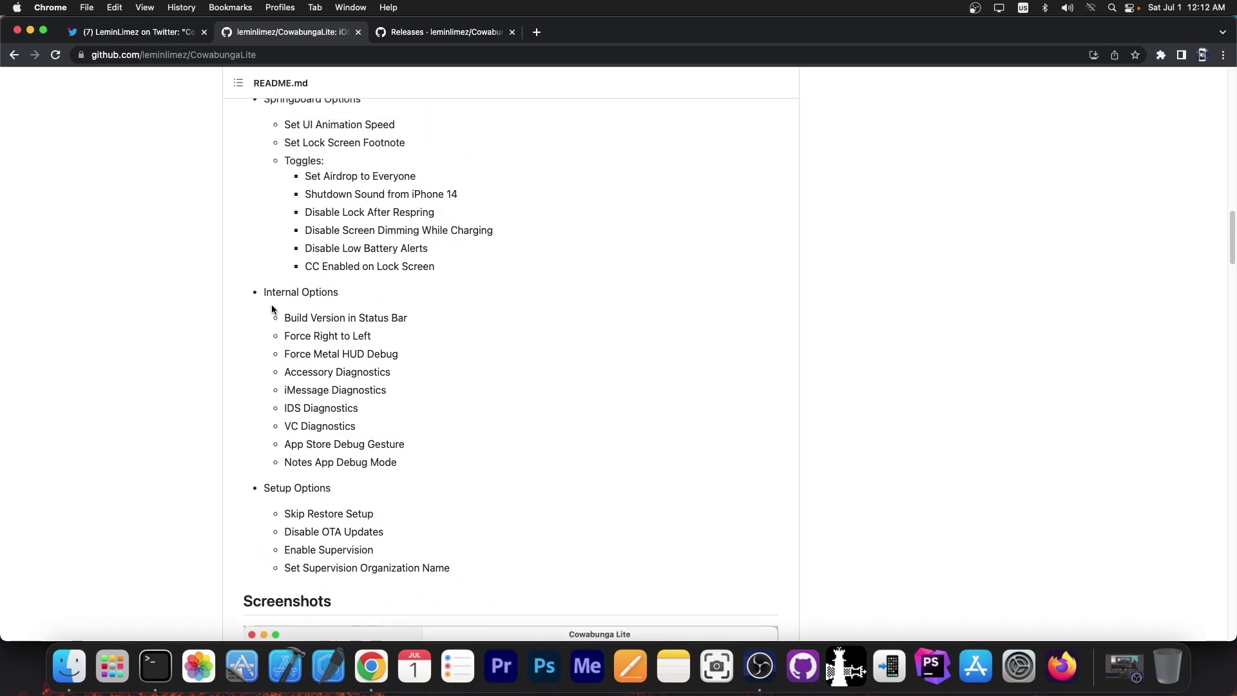
pyautogui.scroll(-12, 268, 303)
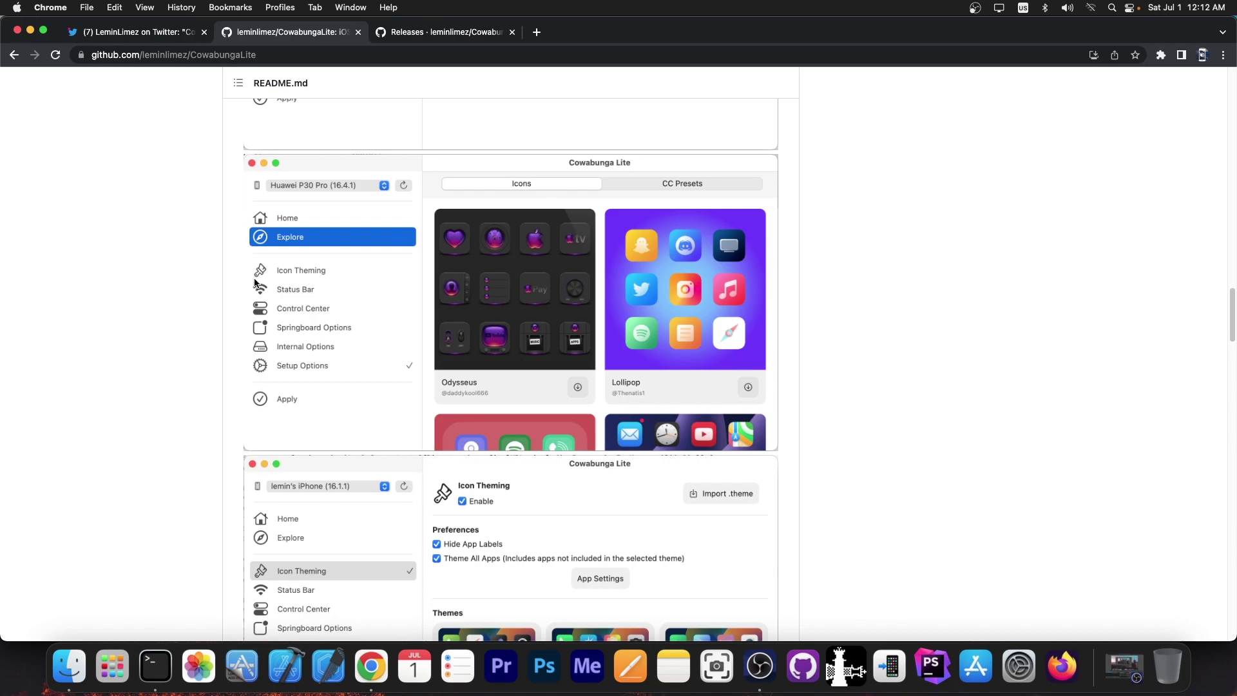
pyautogui.scroll(2, 284, 248)
# Step: Open the CowabungaLite Releases page and scroll to the v1.2 notes and MacOS/Windows zip assets
pyautogui.click(444, 33)
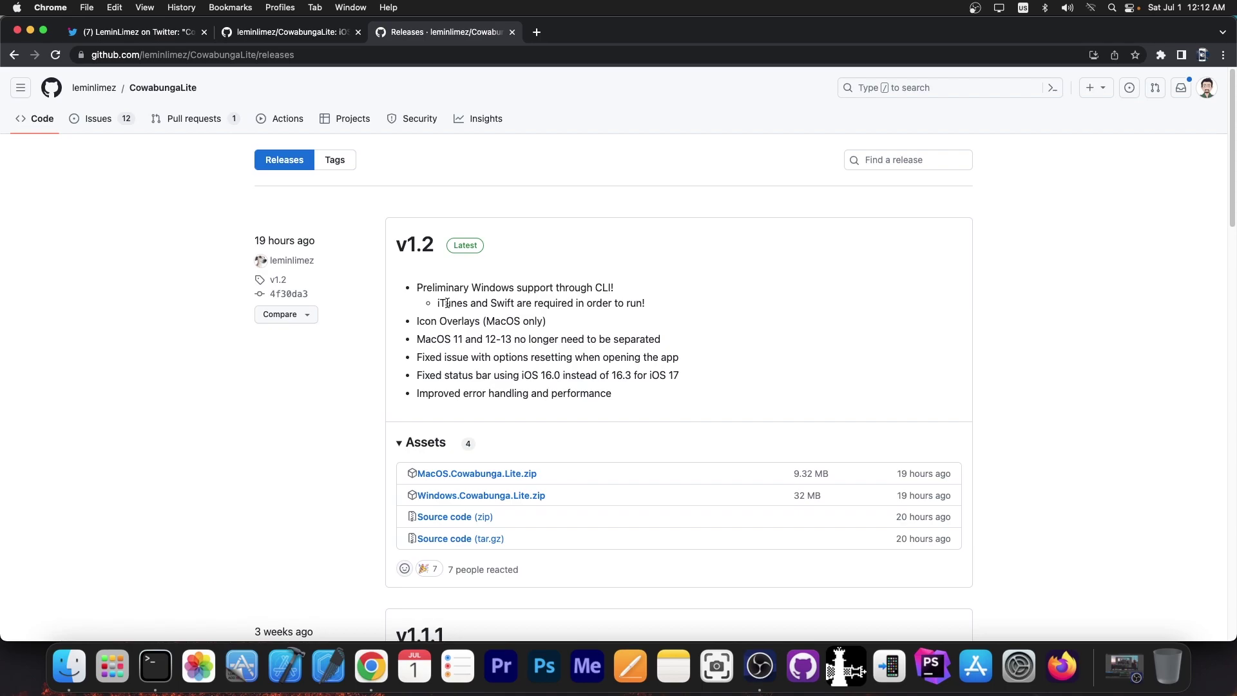
pyautogui.click(156, 665)
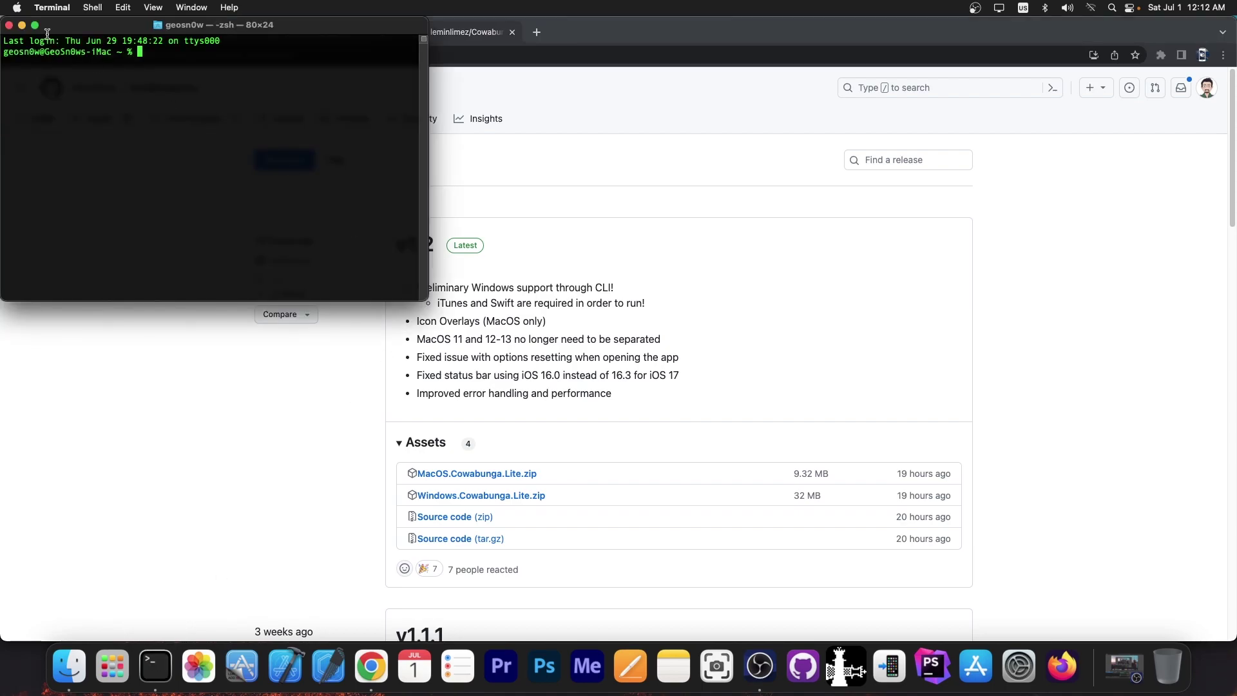
pyautogui.click(12, 26)
pyautogui.click(525, 313)
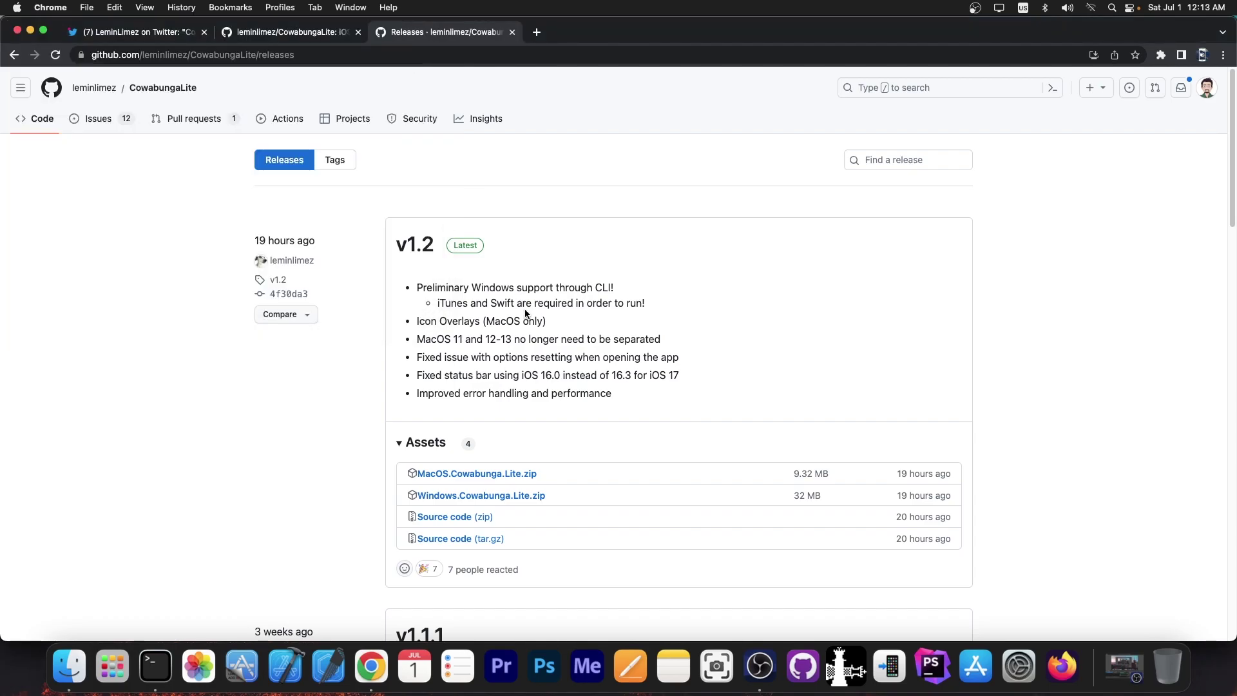
pyautogui.scroll(-1, 506, 351)
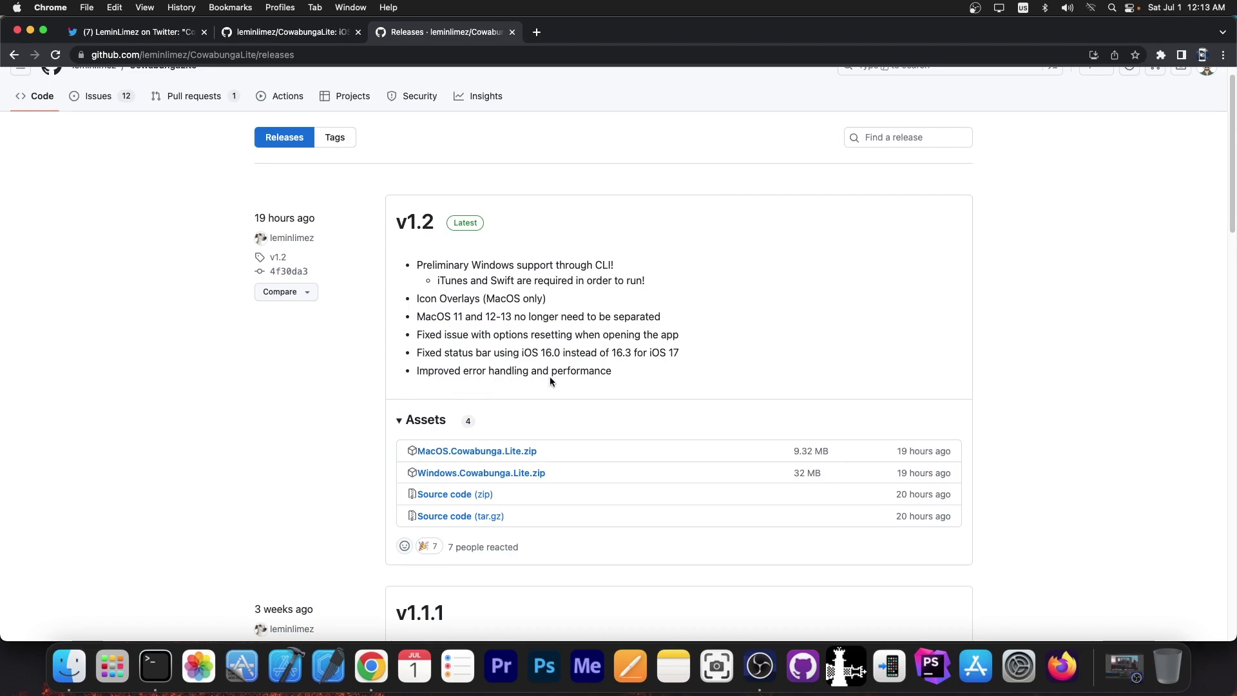
pyautogui.scroll(-1, 468, 469)
pyautogui.scroll(-1, 468, 469)
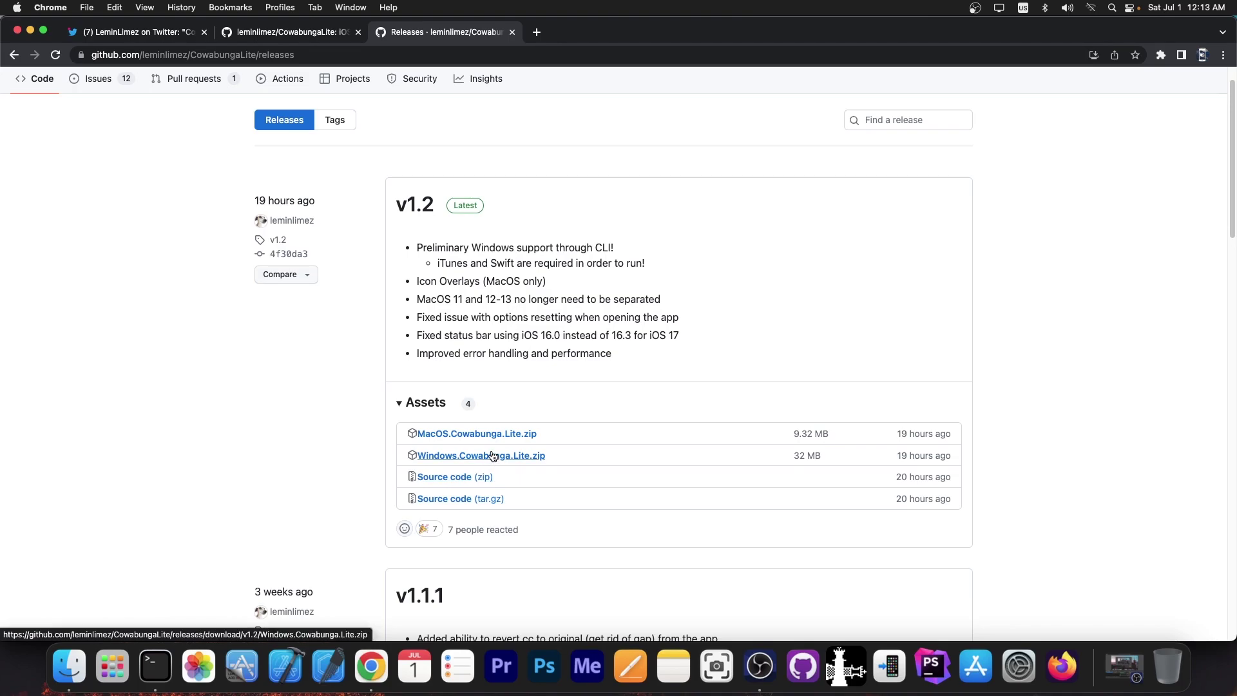
# Step: Launch Cowabunga Lite.app from the desktop and nudge its window into place
pyautogui.click(30, 30)
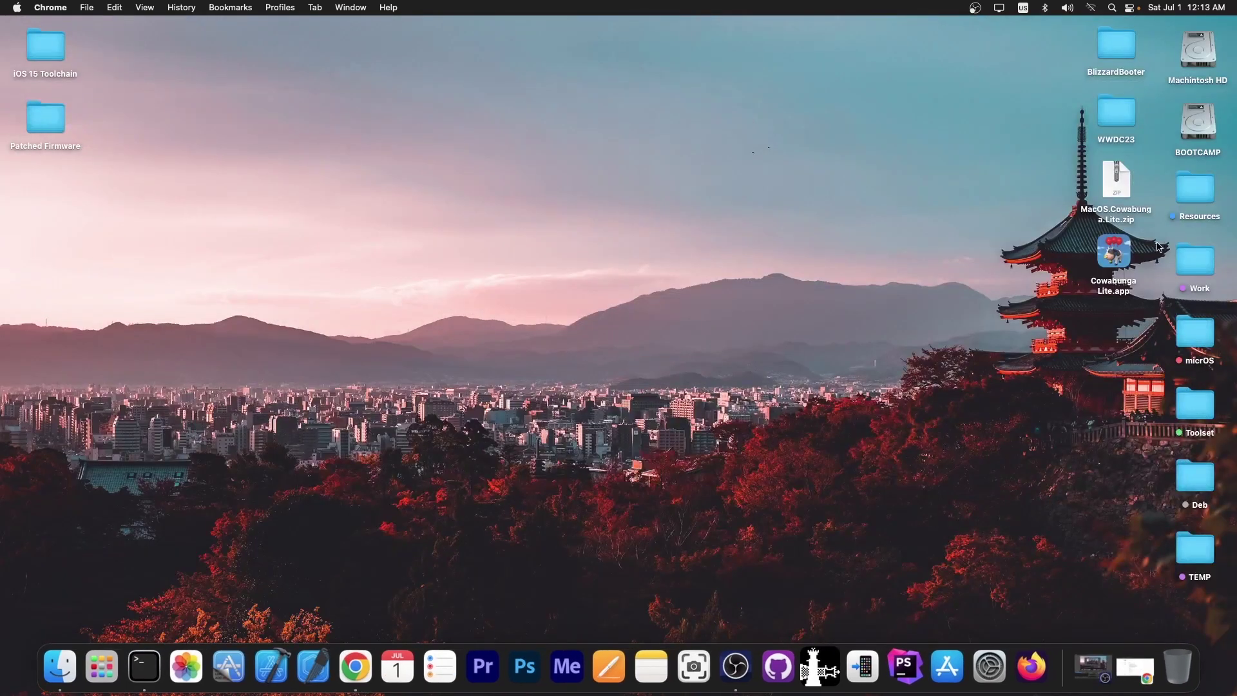
pyautogui.doubleClick(1113, 254)
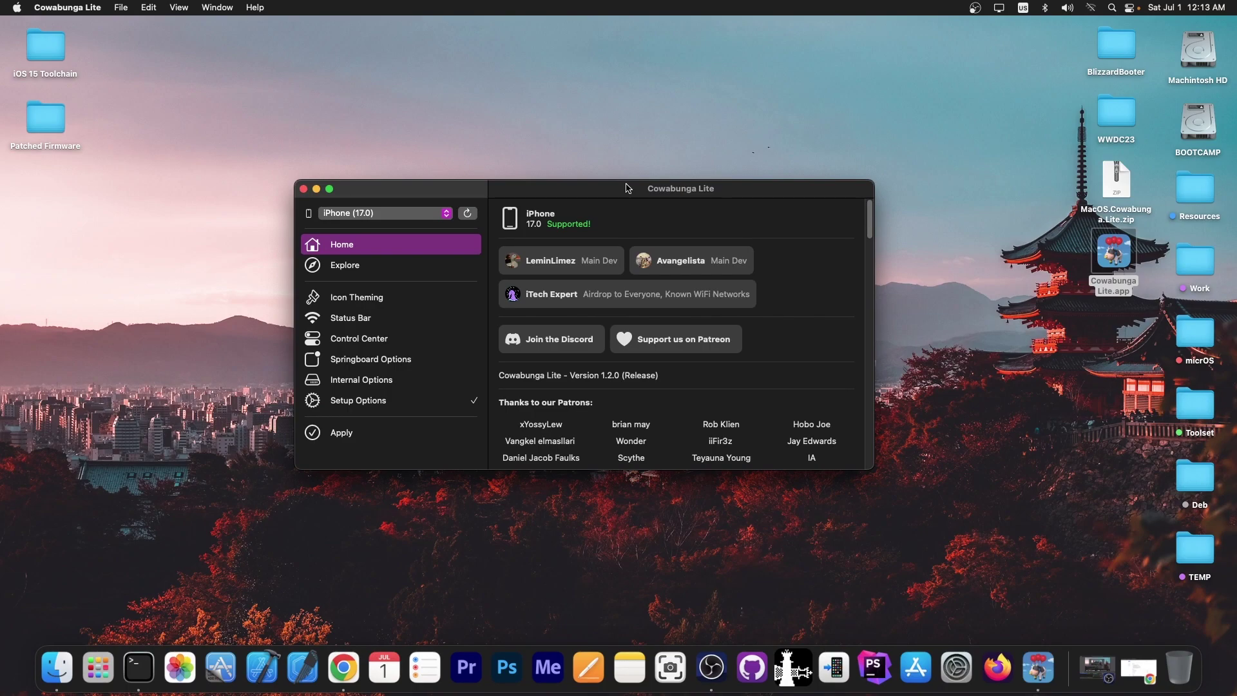
pyautogui.moveTo(628, 187)
pyautogui.mouseDown()
pyautogui.moveTo(600, 119)
pyautogui.moveTo(637, 154)
pyautogui.moveTo(639, 183)
pyautogui.mouseUp()
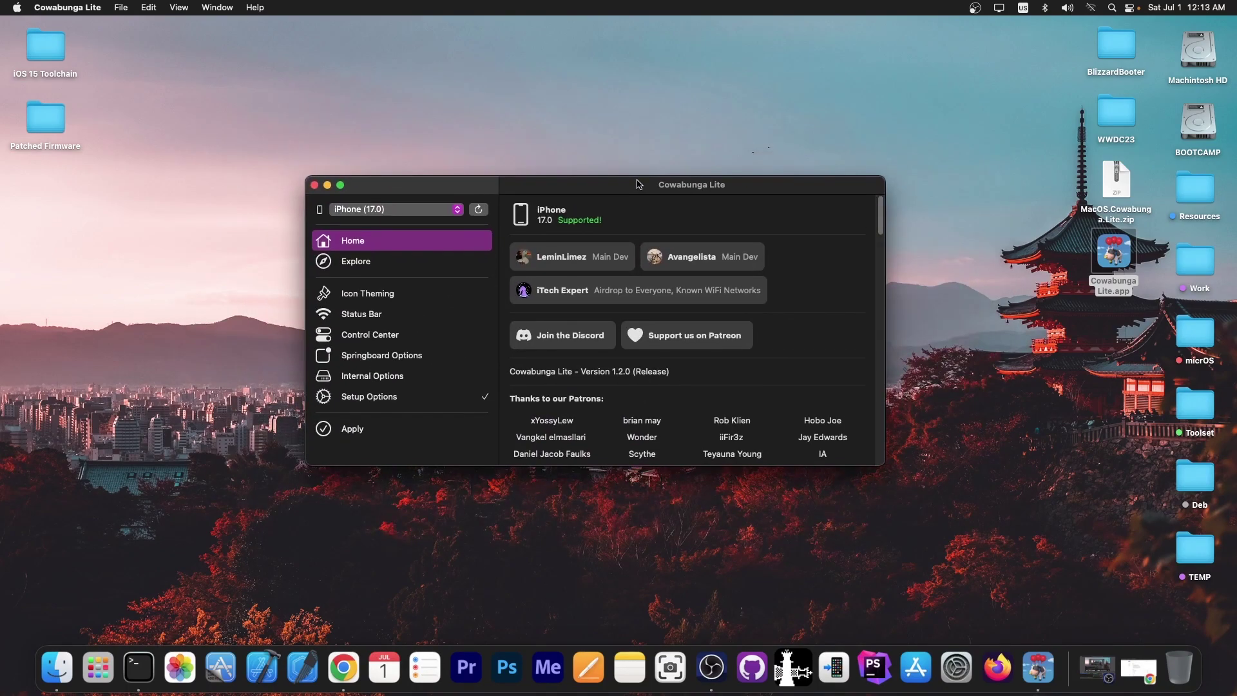
# Step: Open a stray Terminal window from the Dock, type some stray keys, and close it
pyautogui.click(128, 680)
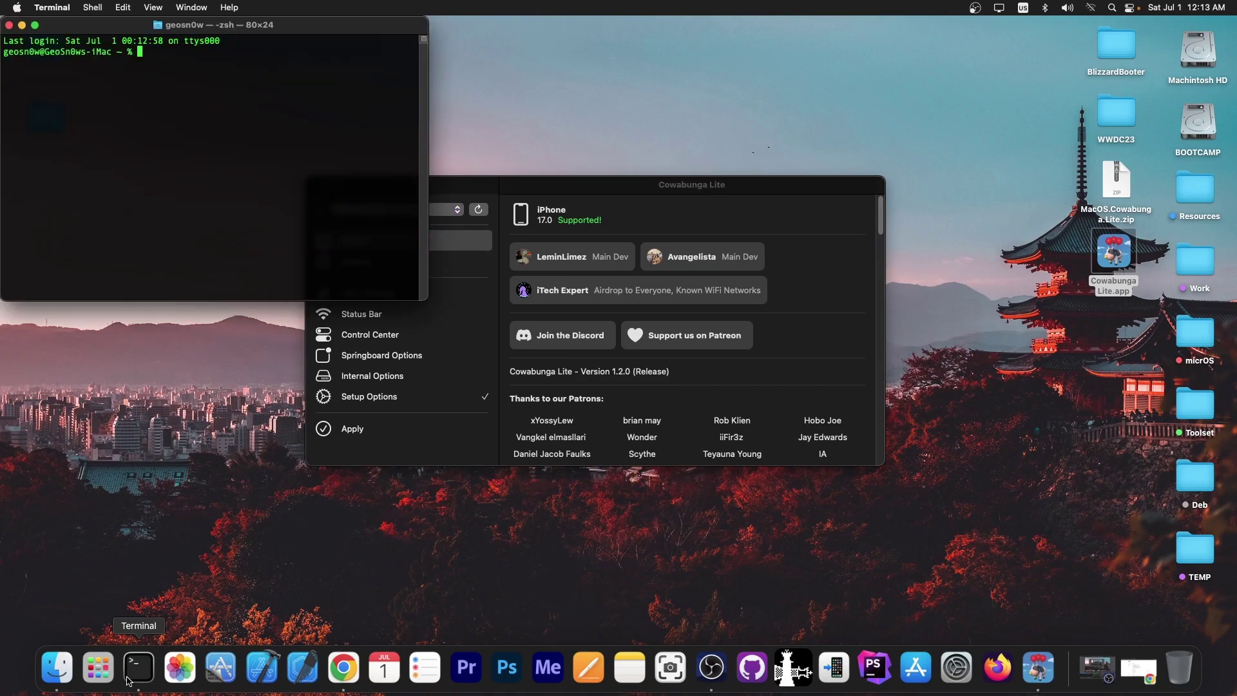
pyautogui.write('-=0-yp[y')
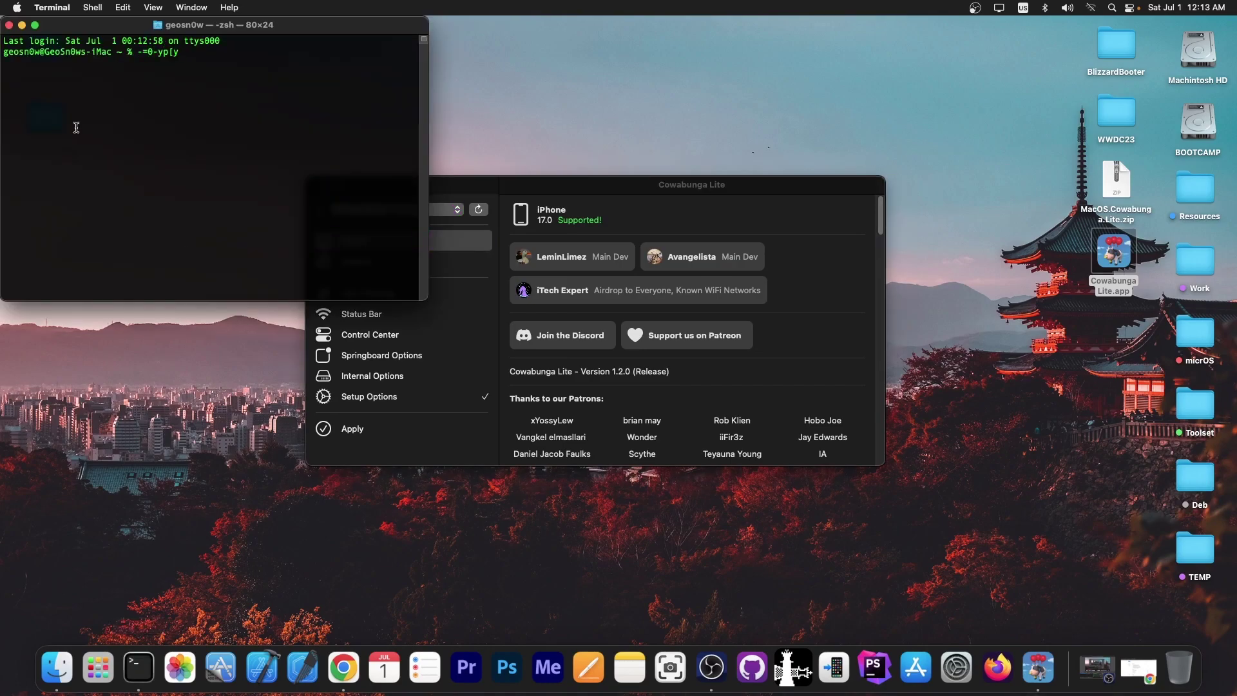
pyautogui.click(8, 24)
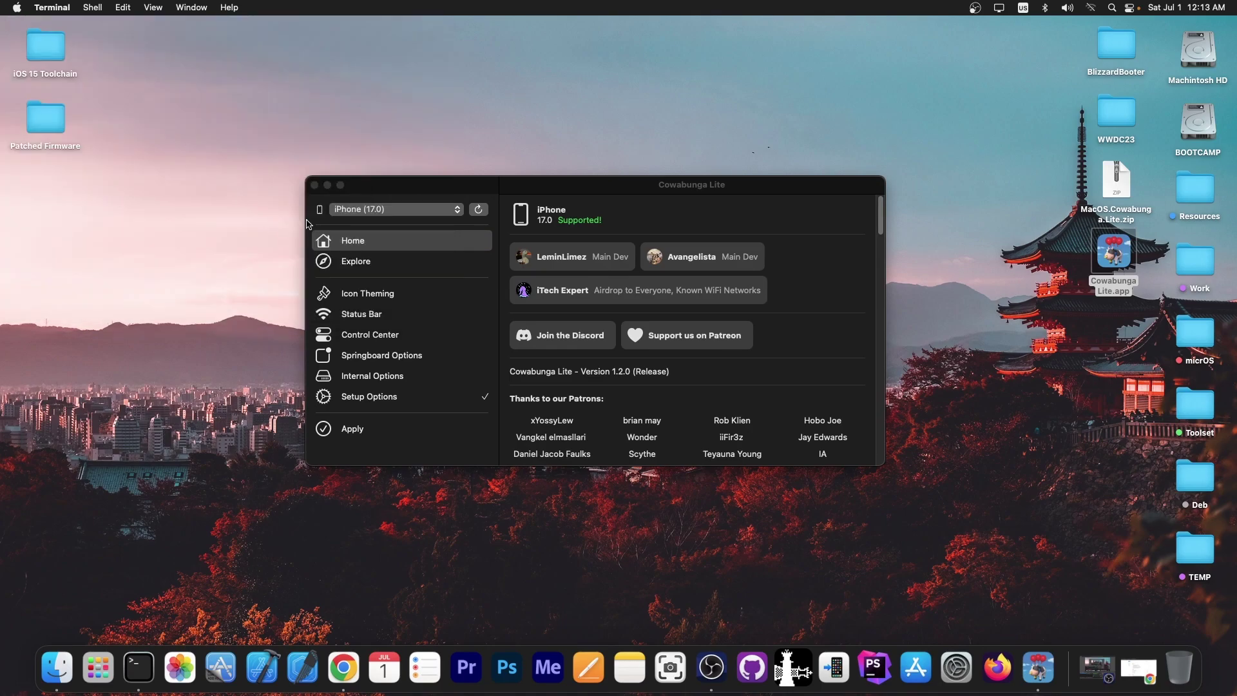
# Step: Browse the Explore gallery of downloadable icon themes
pyautogui.click(381, 263)
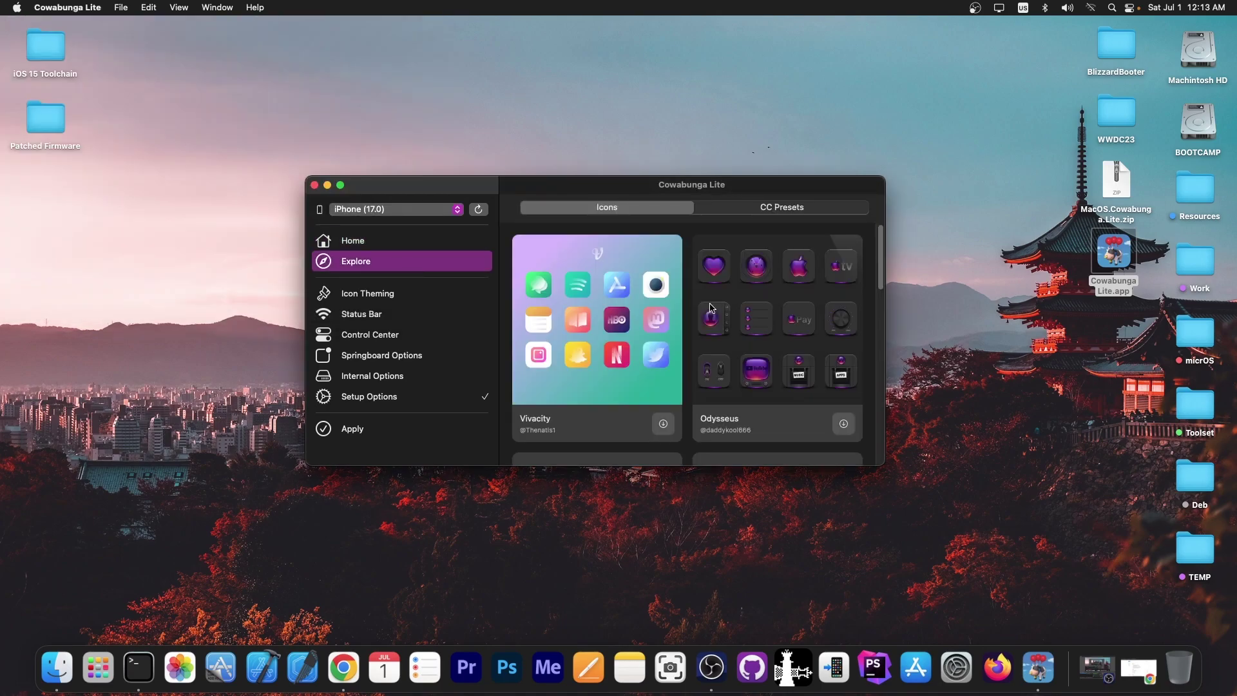
pyautogui.scroll(-10, 730, 323)
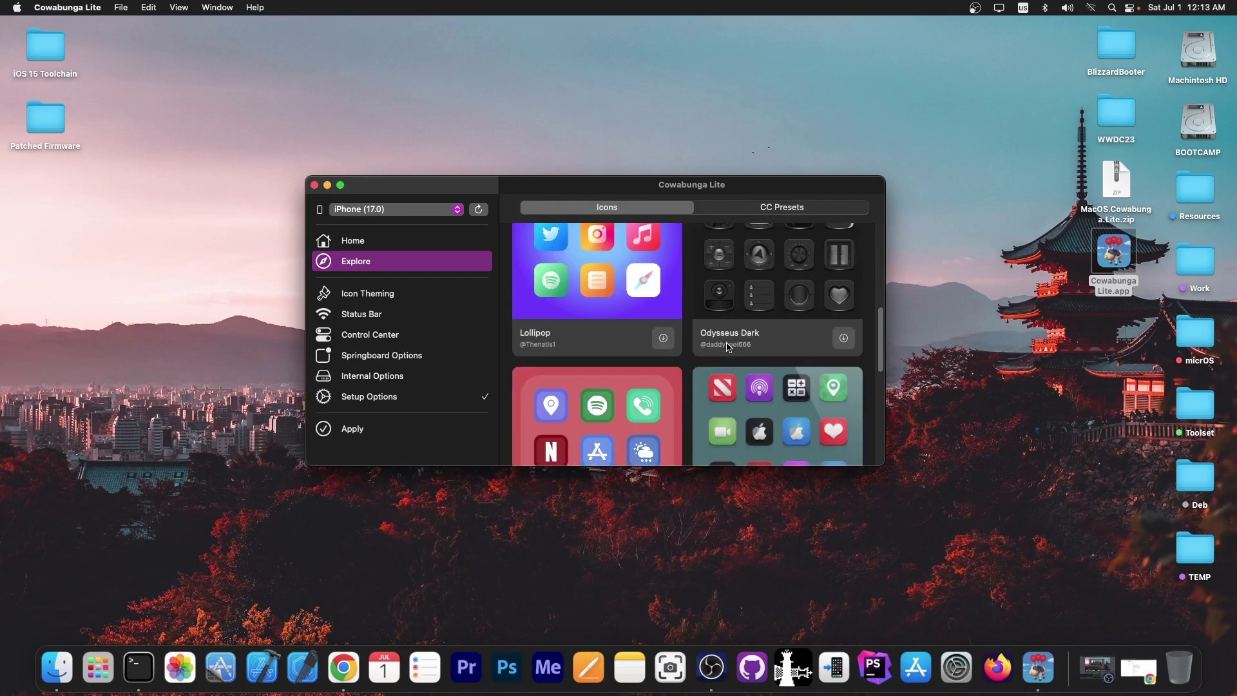
pyautogui.scroll(-3, 669, 329)
pyautogui.scroll(3, 668, 328)
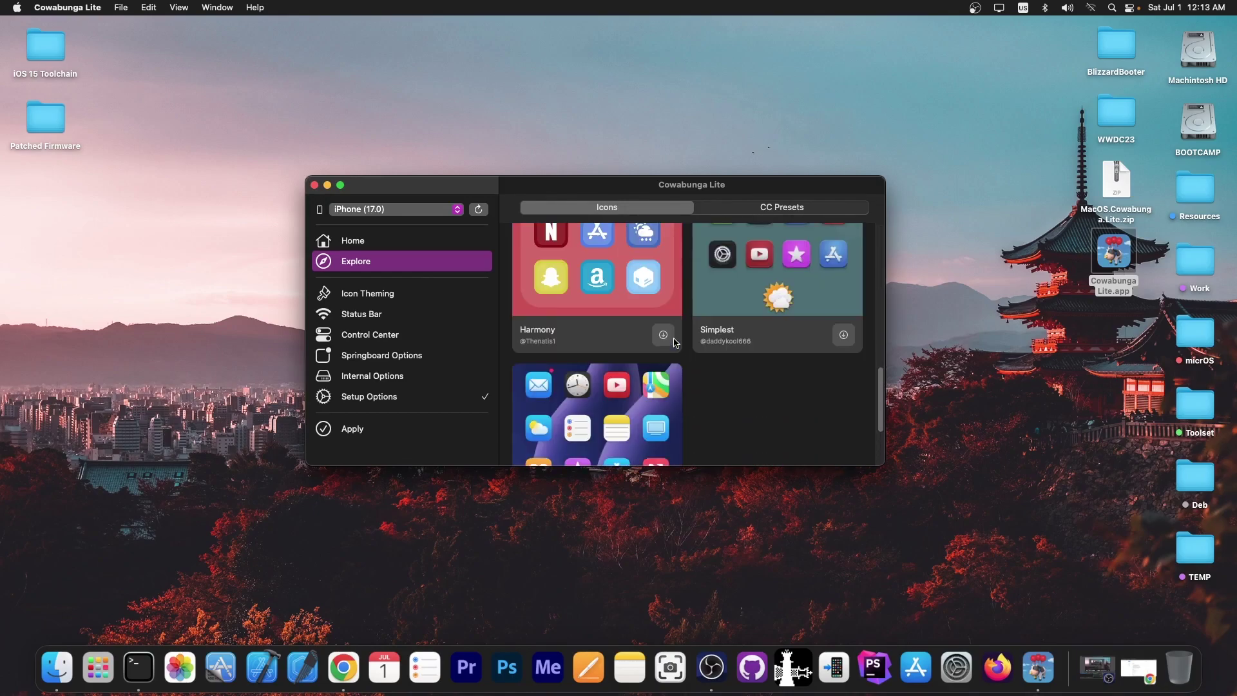
# Step: Enable Icon Theming and view the Lollipop and Vivacity theme cards
pyautogui.click(664, 331)
pyautogui.click(544, 227)
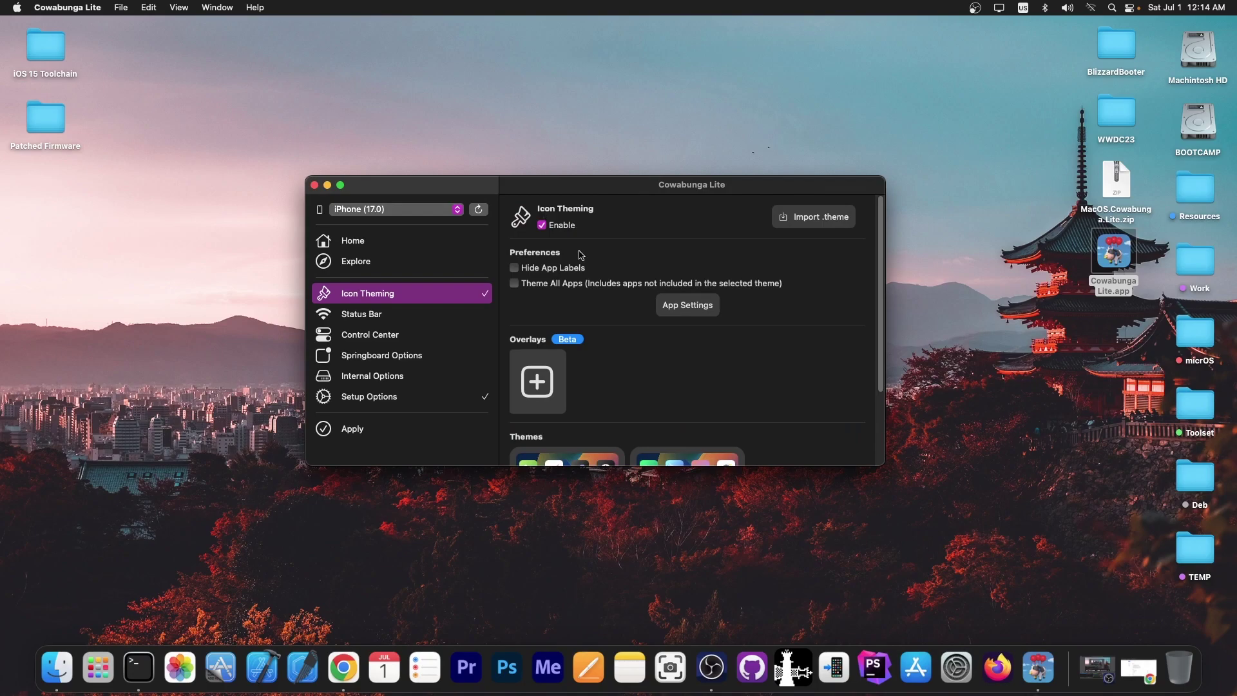
pyautogui.scroll(-3, 581, 252)
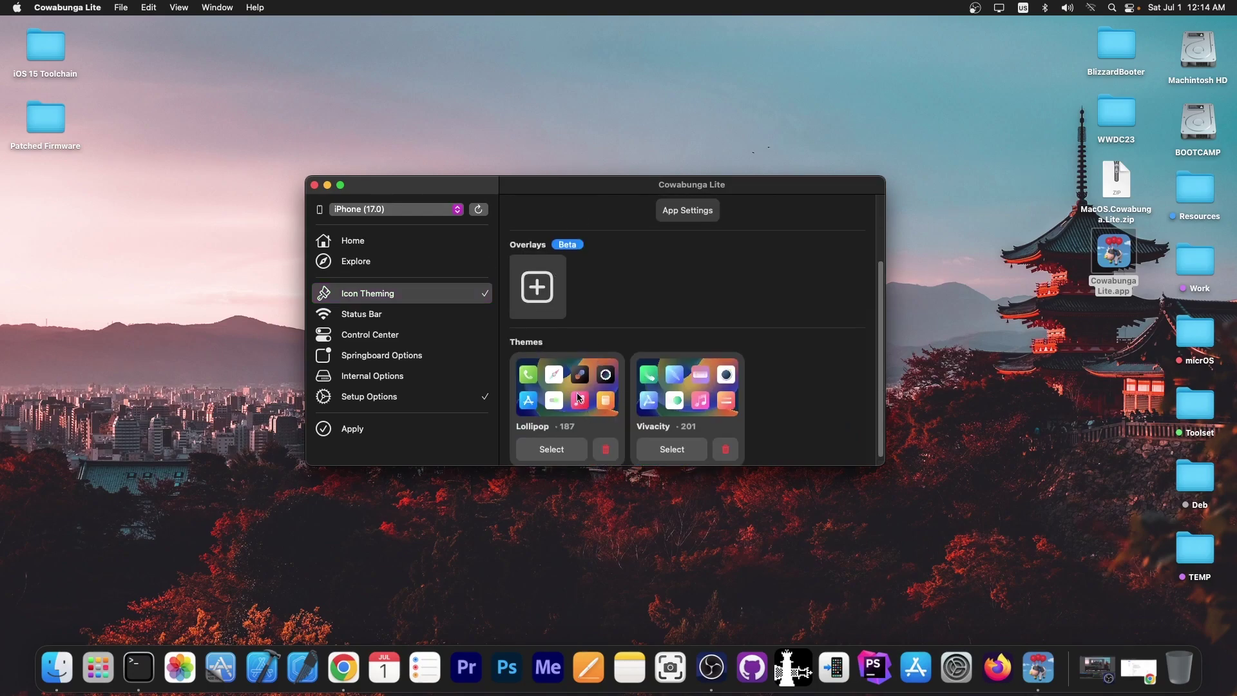
pyautogui.scroll(3, 578, 397)
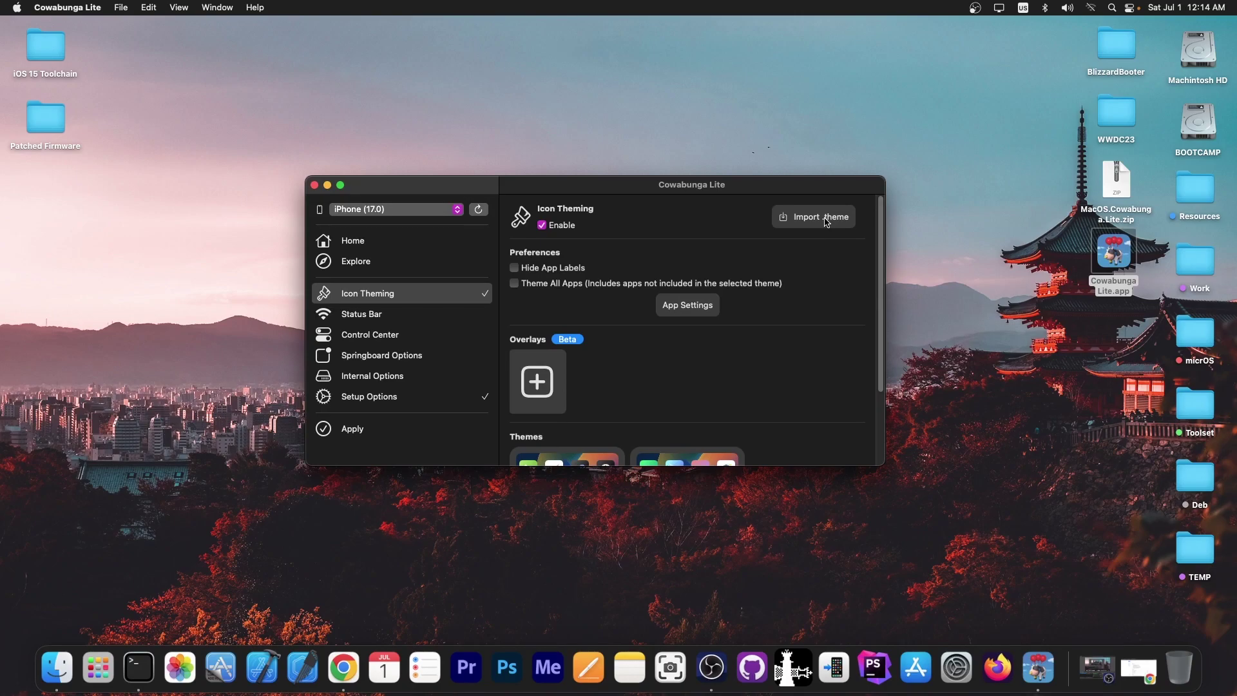
# Step: Browse the Explore gallery's CC presets and view the Control Center page
pyautogui.click(400, 261)
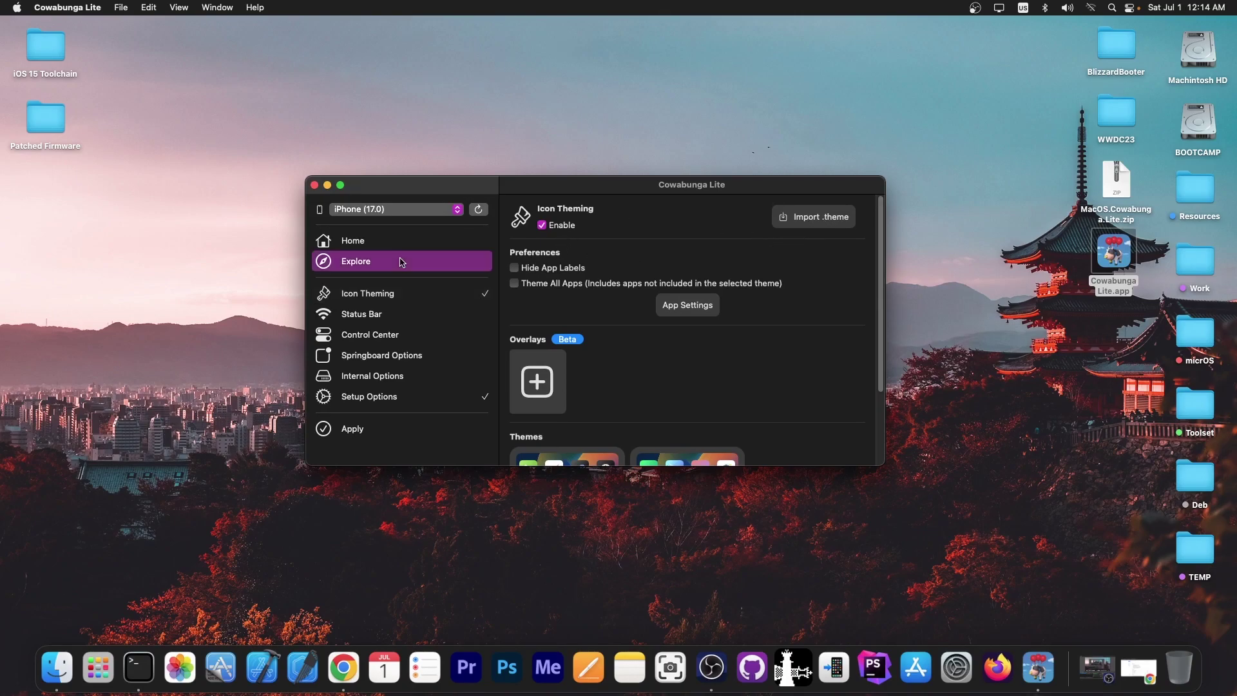
pyautogui.scroll(-3, 708, 398)
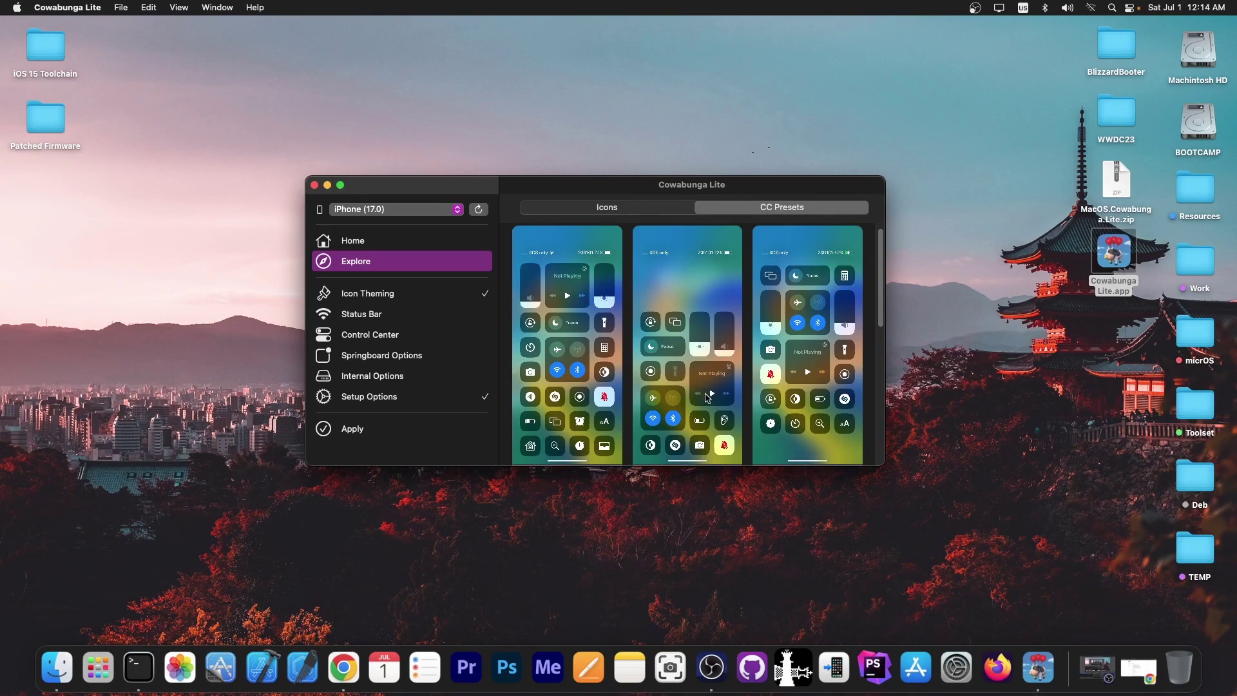
pyautogui.scroll(-4, 677, 322)
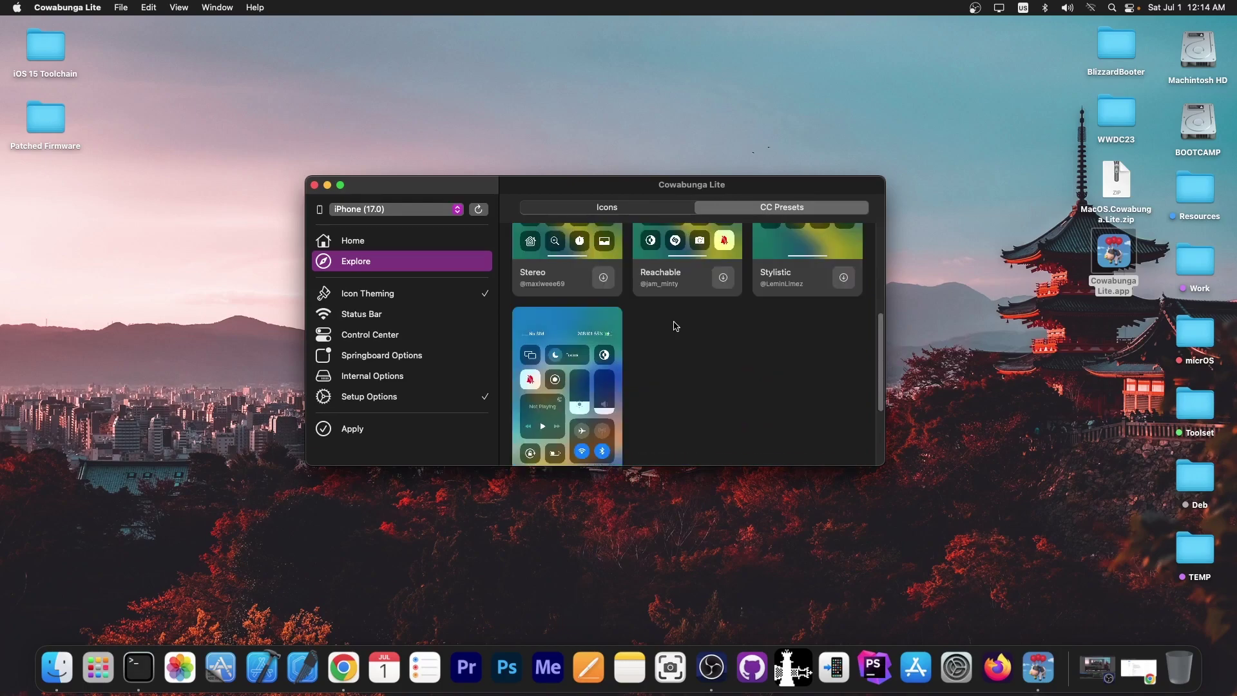
pyautogui.click(418, 335)
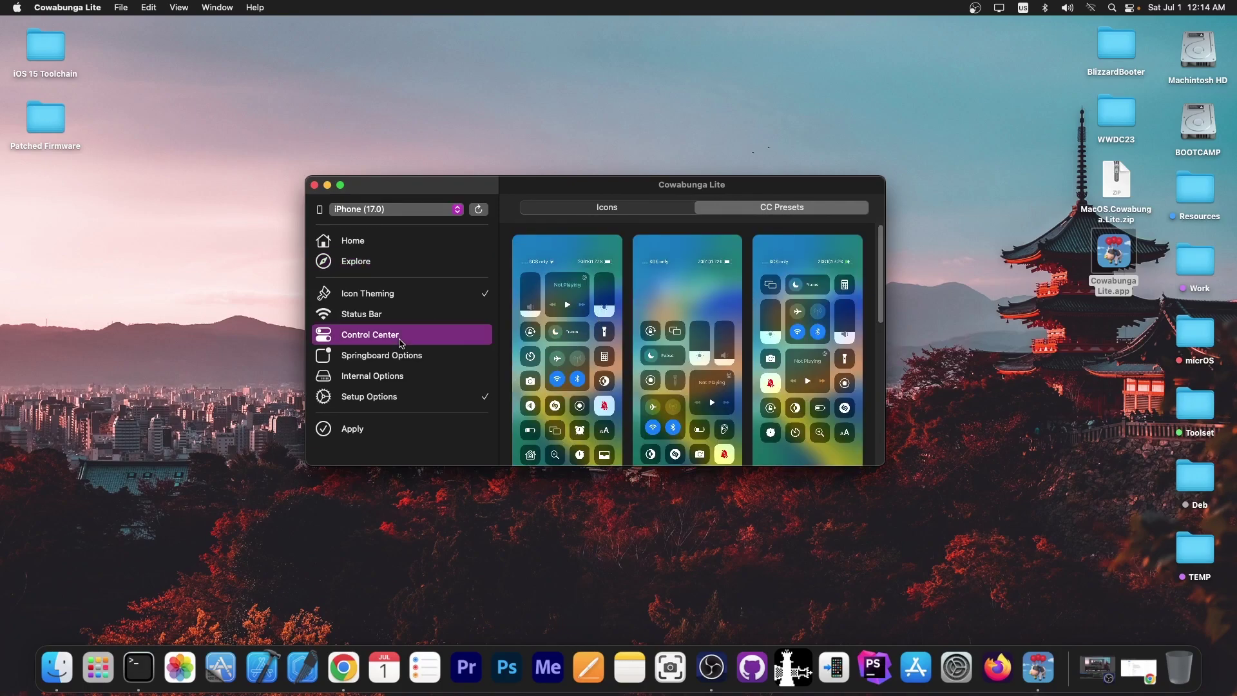
# Step: Enable the Status Bar tweak with Change Service Status on, and view the Data Network Type list
pyautogui.click(396, 313)
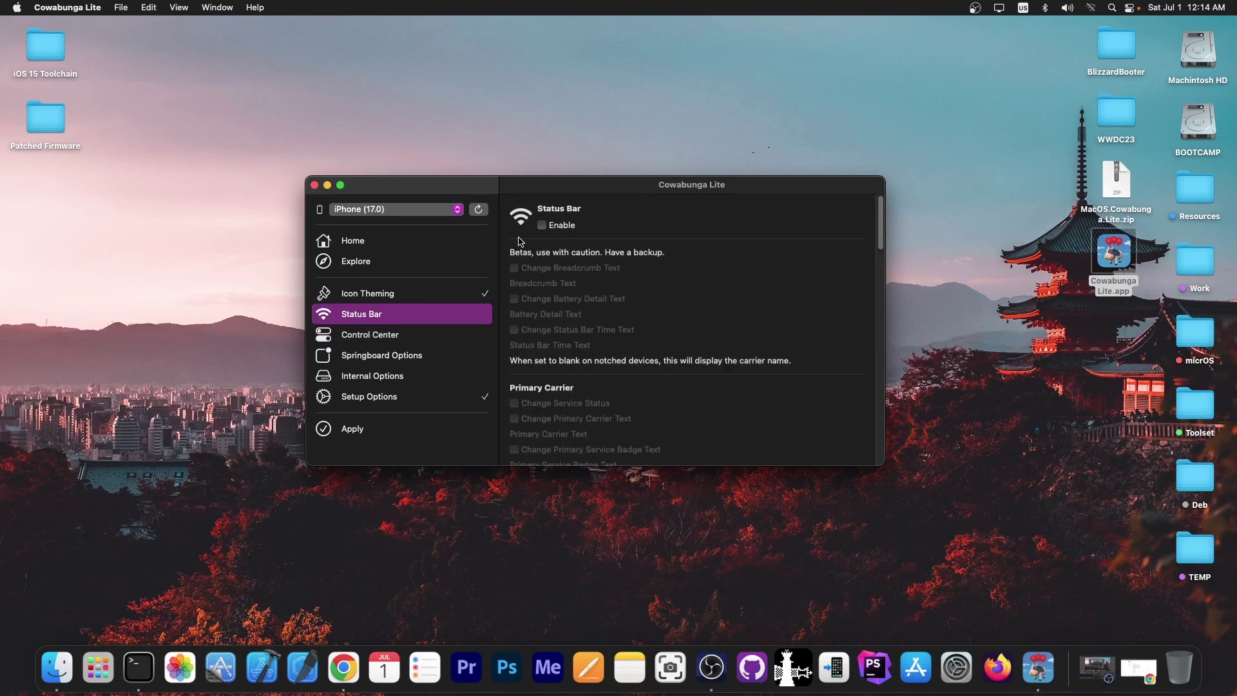
pyautogui.click(543, 226)
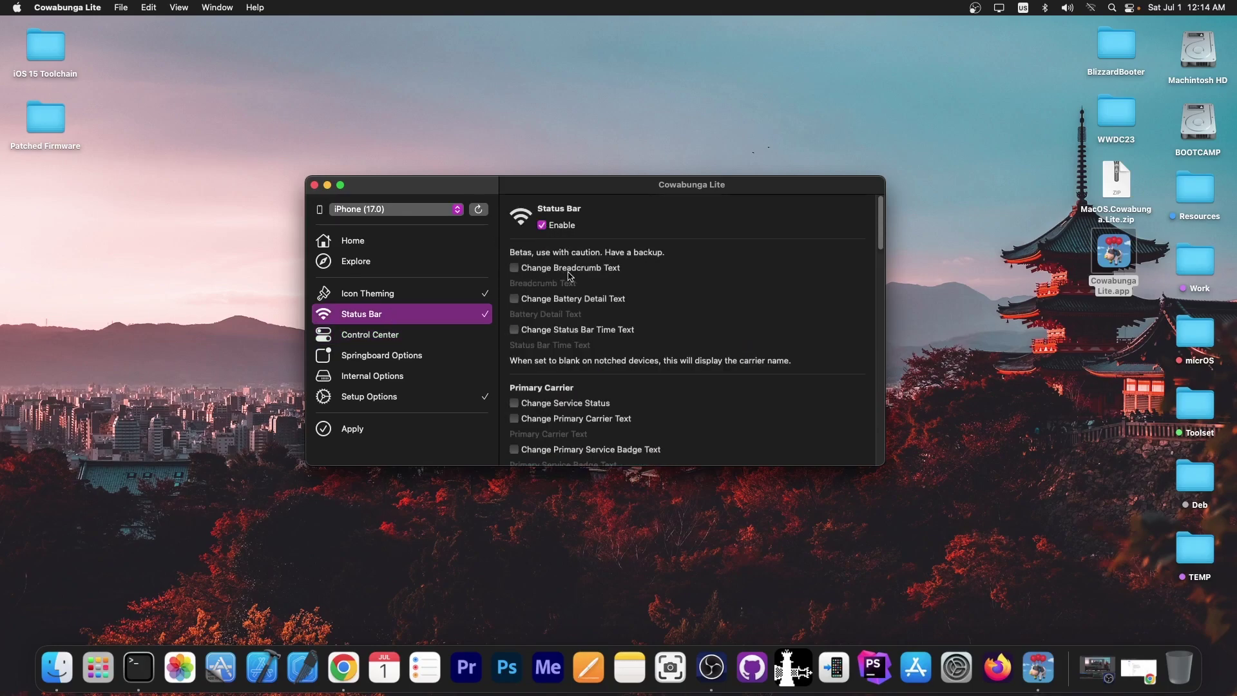
pyautogui.scroll(-3, 575, 320)
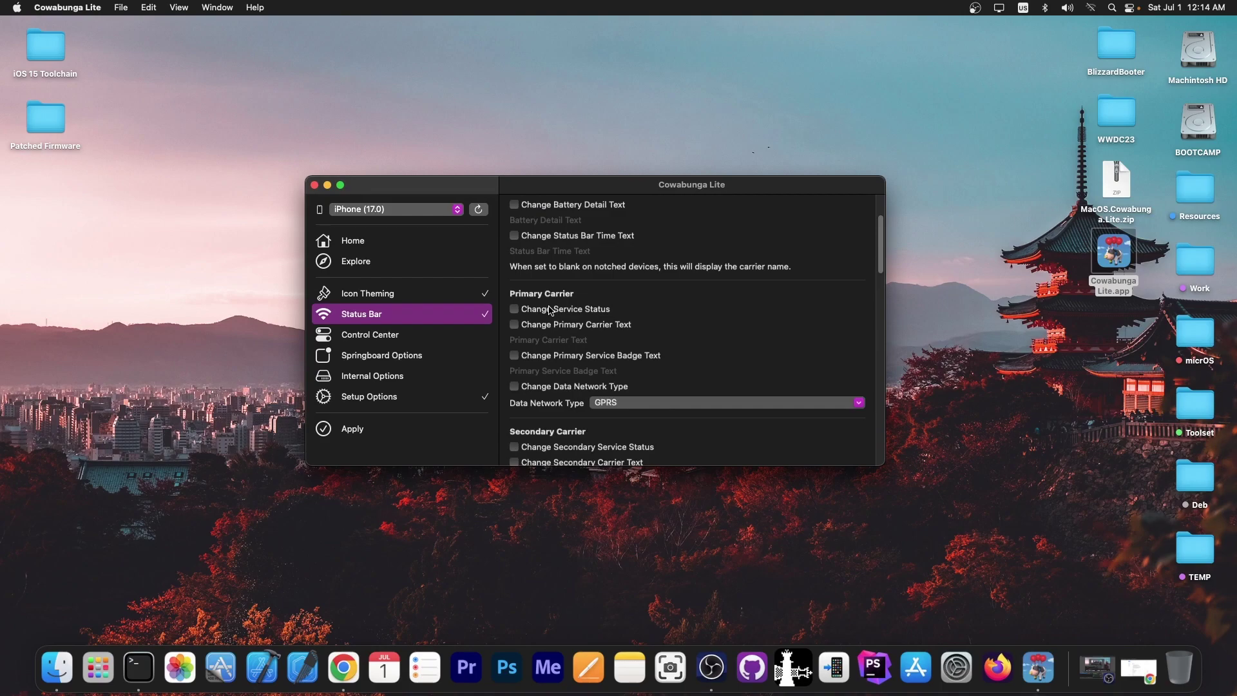
pyautogui.click(515, 309)
pyautogui.scroll(-2, 596, 331)
pyautogui.click(639, 372)
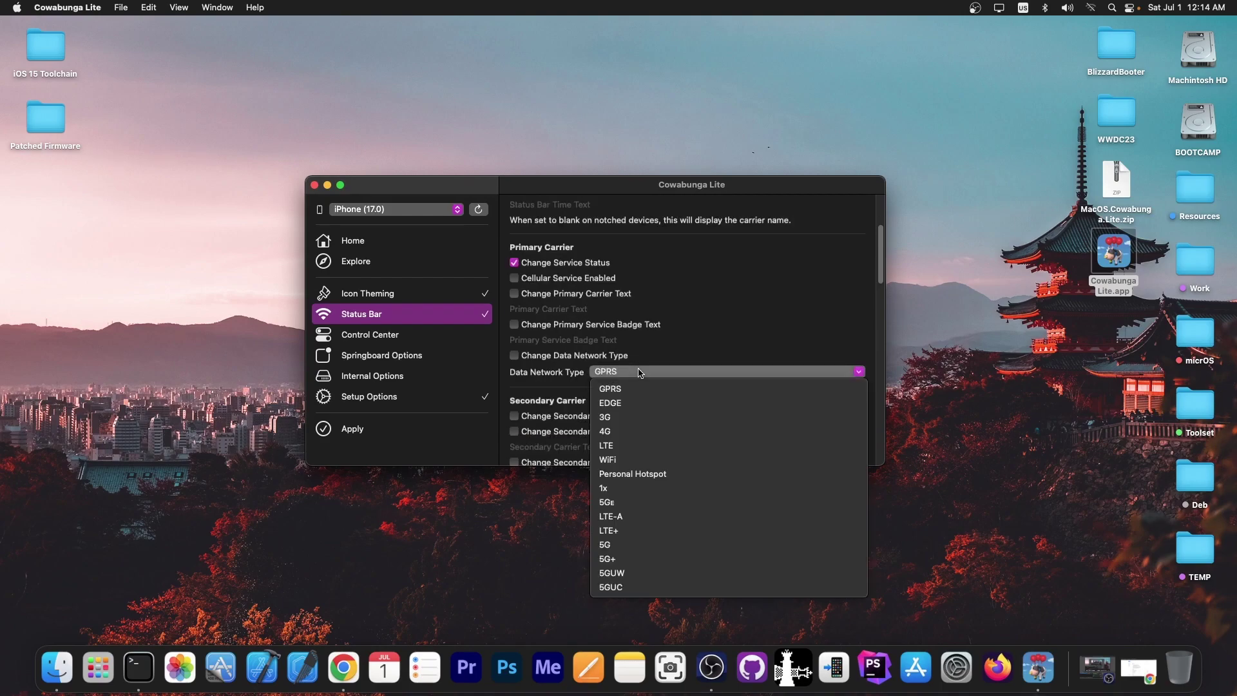
# Step: Review the Apply page listing SkipSetup, StatusBar and AppliedTheme, then close Cowabunga Lite
pyautogui.click(657, 356)
pyautogui.click(382, 396)
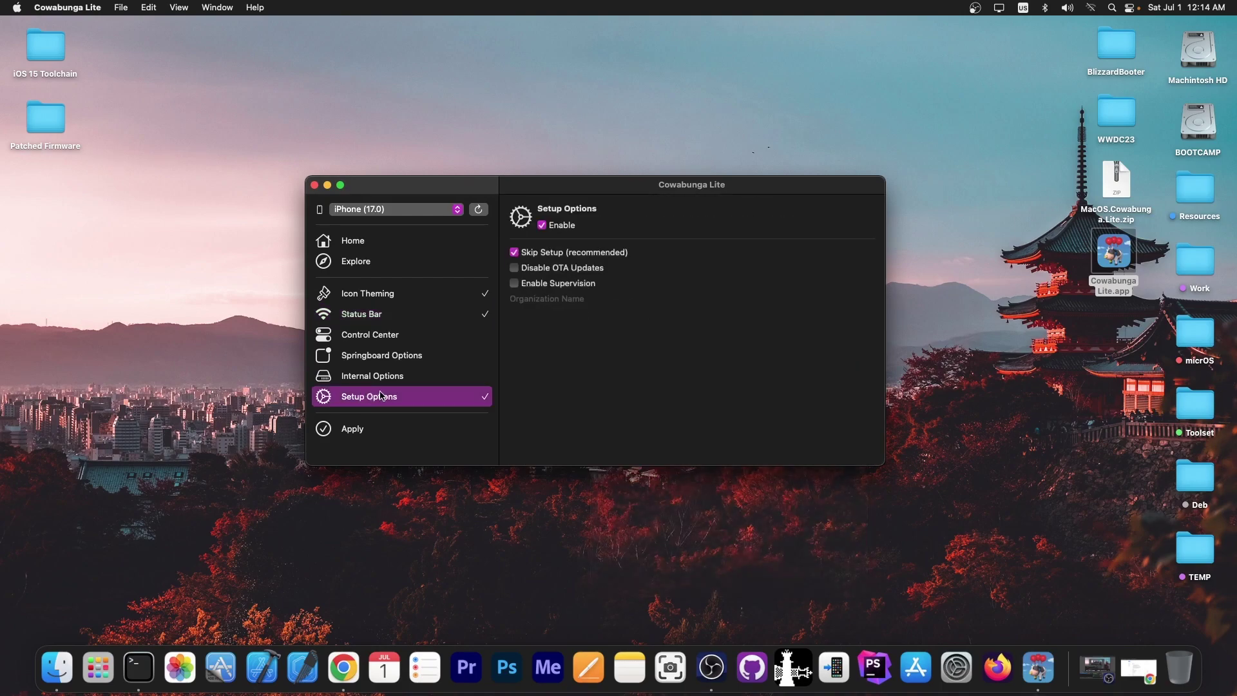
pyautogui.click(402, 430)
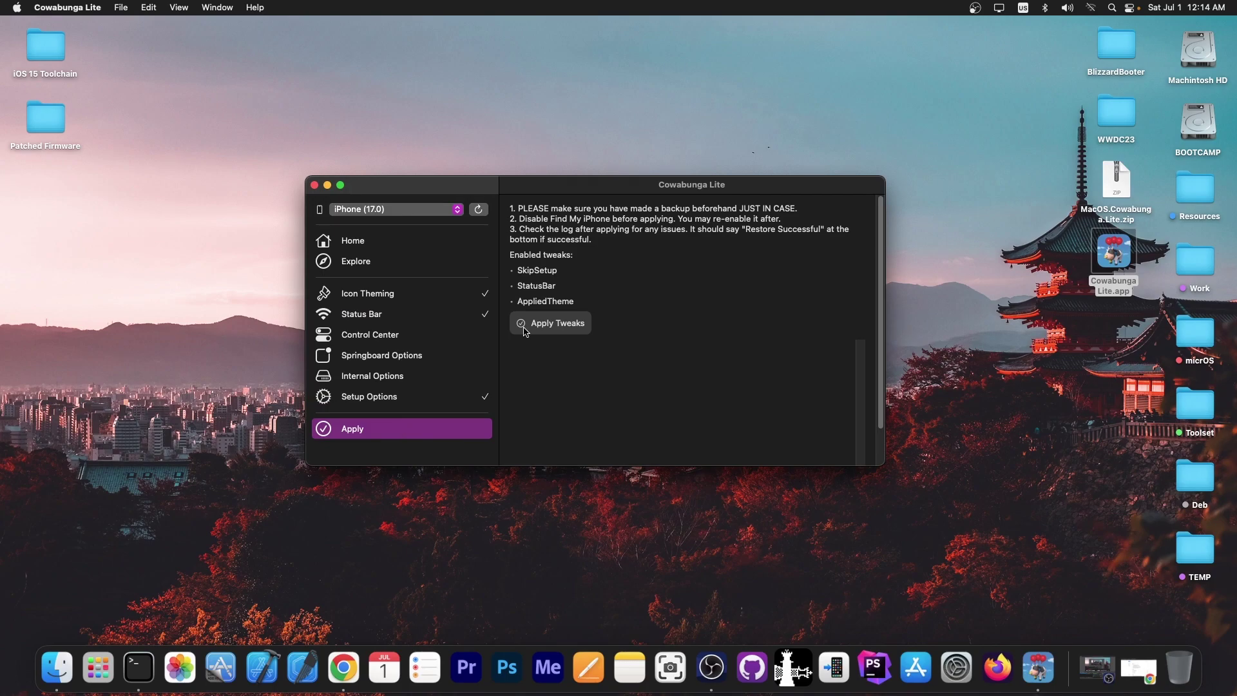
pyautogui.click(315, 185)
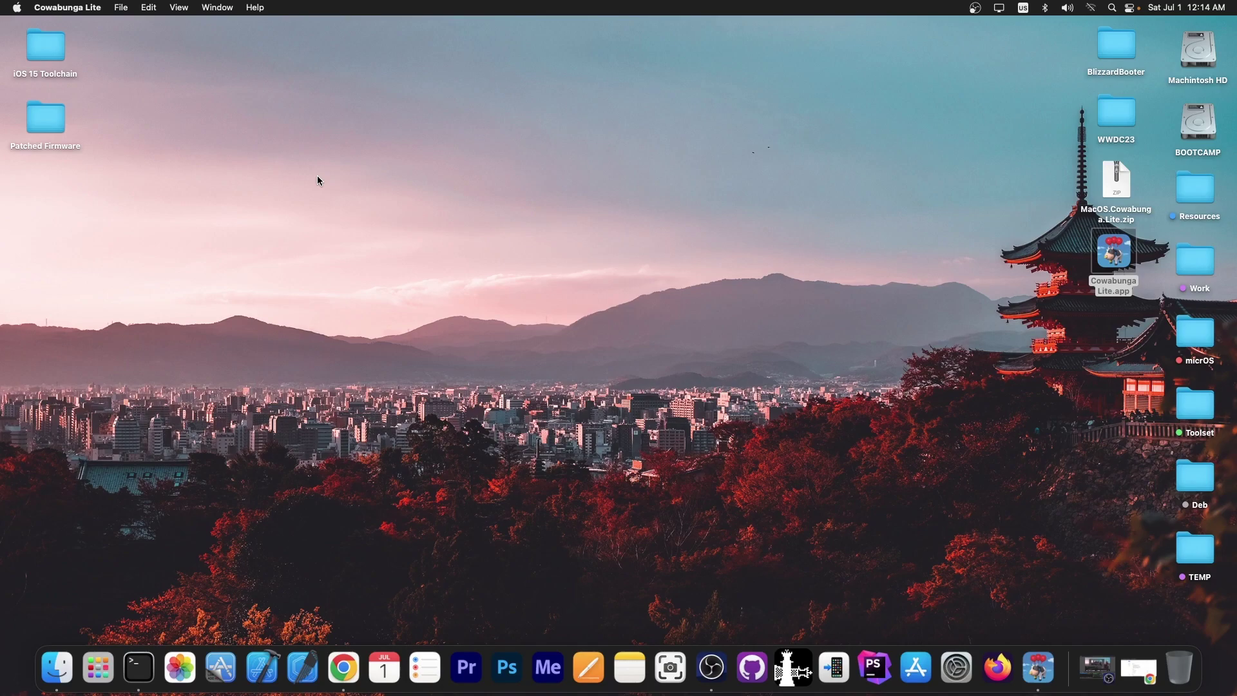
# Step: Restore Chrome on the v1.2 releases page, switch to the announcement tweet, then minimize Chrome
pyautogui.press('super+Tab')
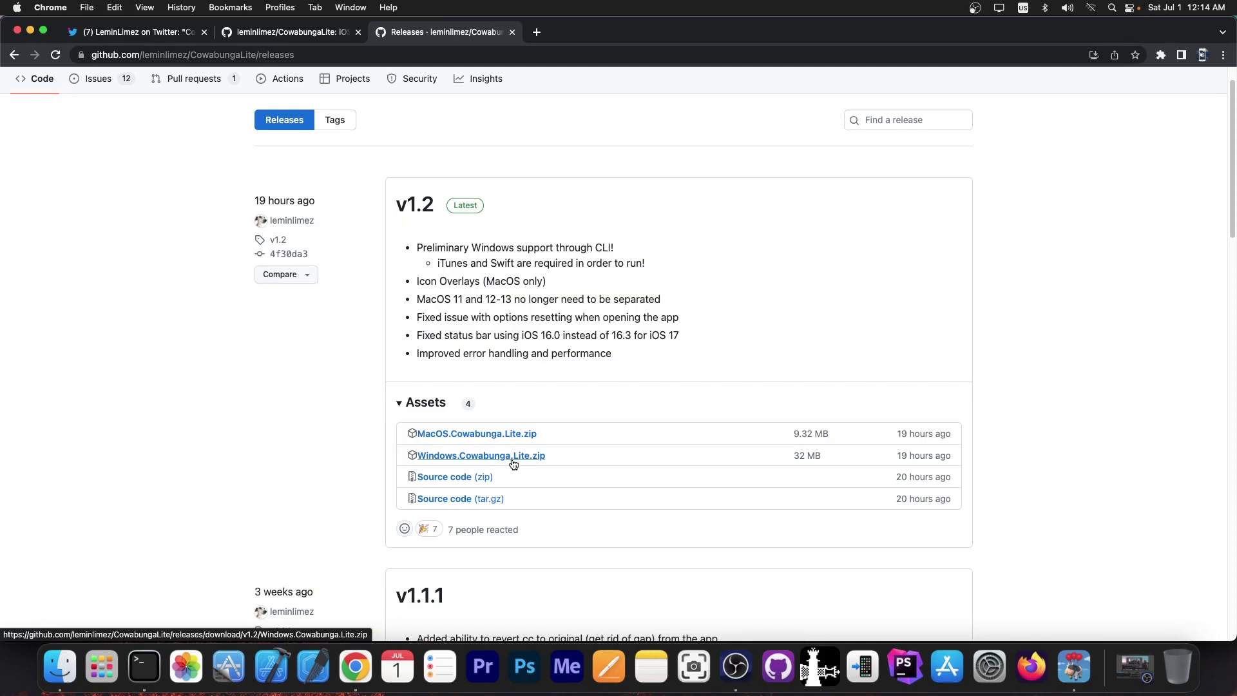
pyautogui.scroll(-1, 463, 363)
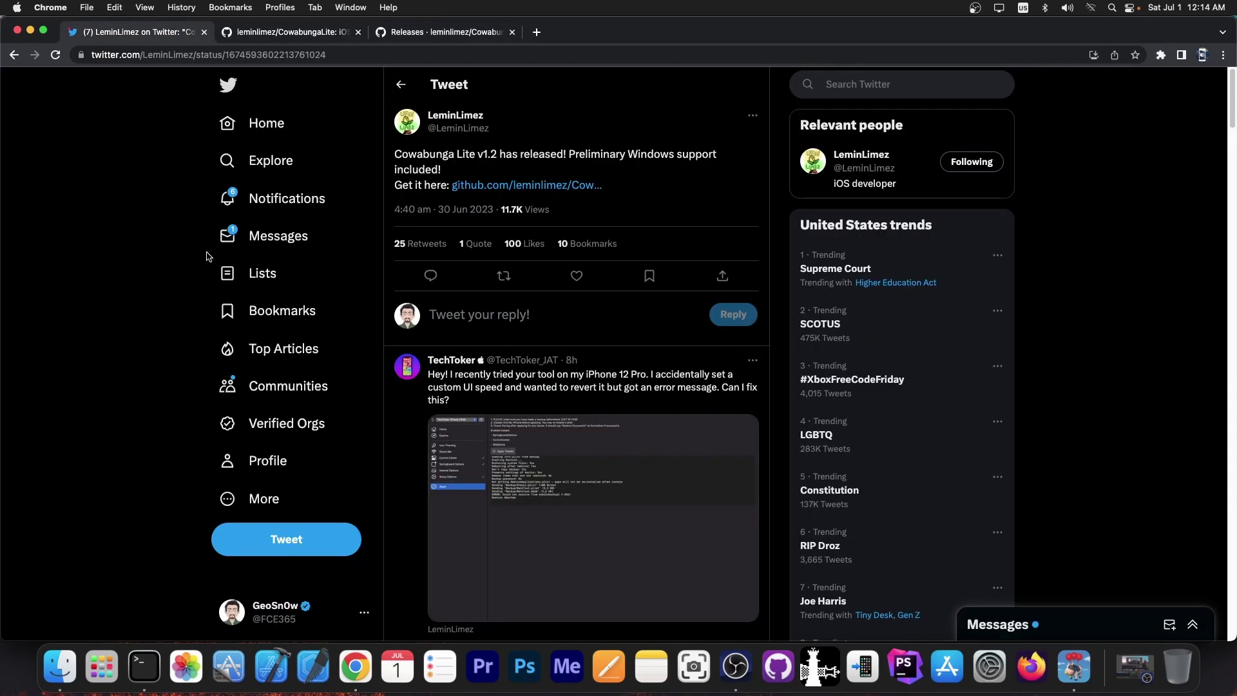
pyautogui.click(139, 32)
pyautogui.click(30, 31)
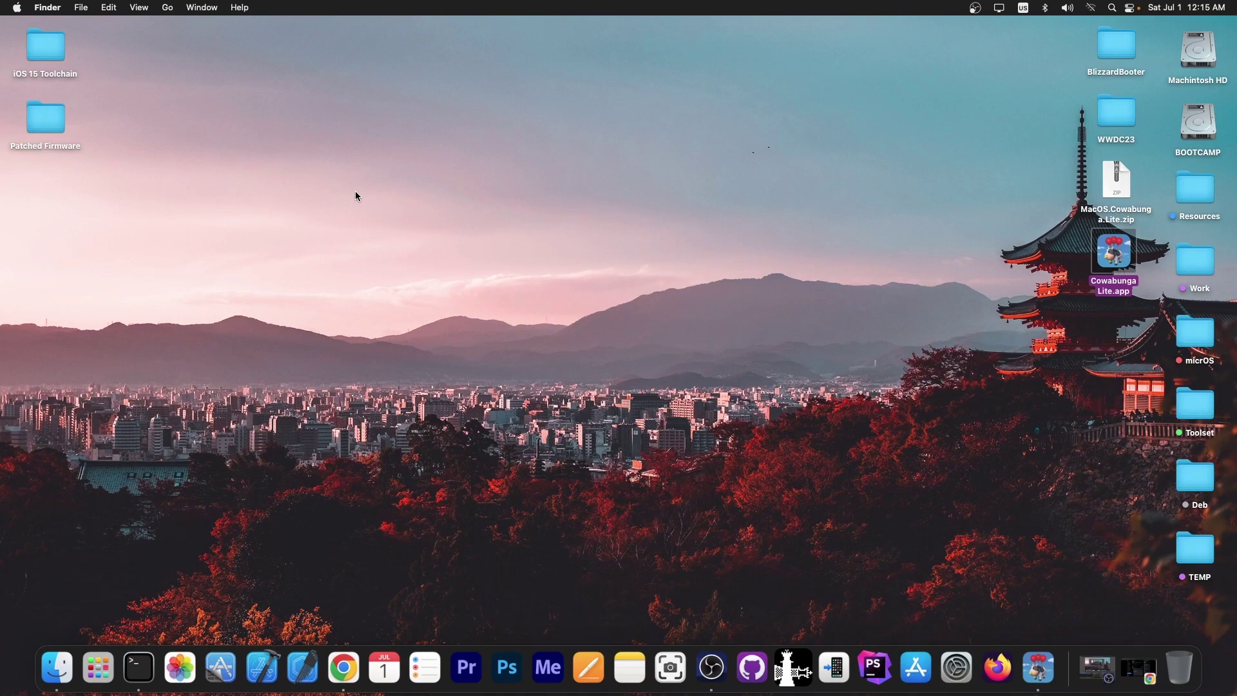
pyautogui.click(356, 196)
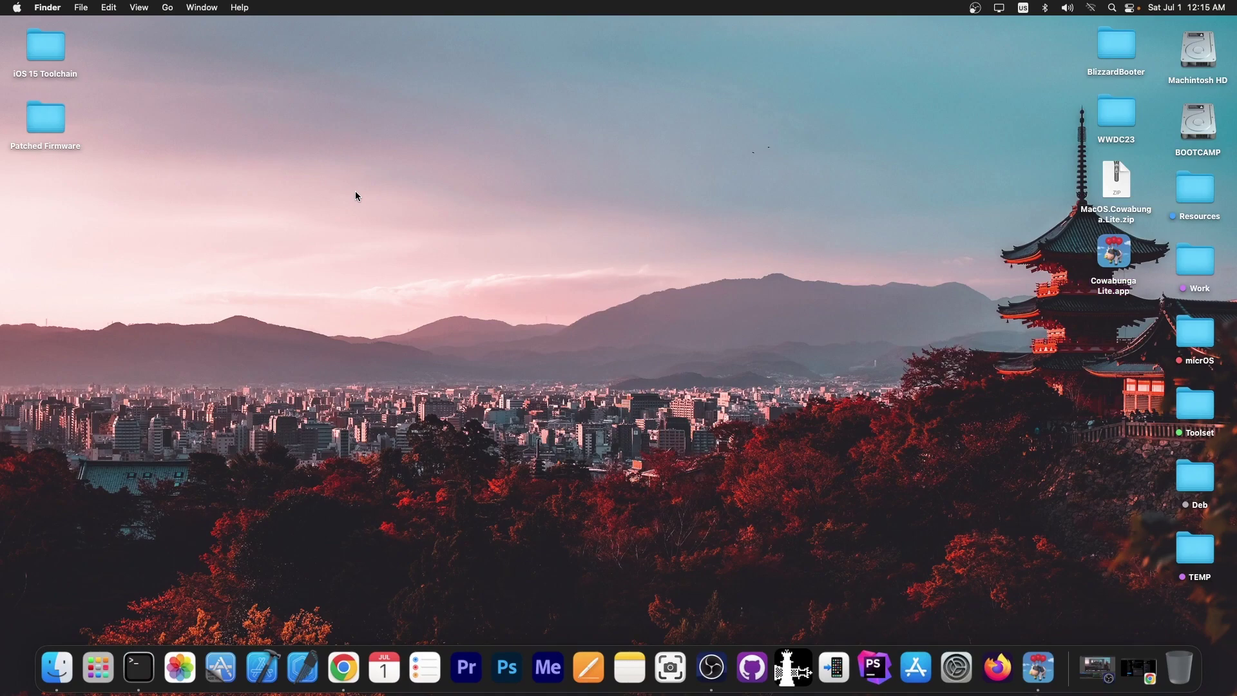